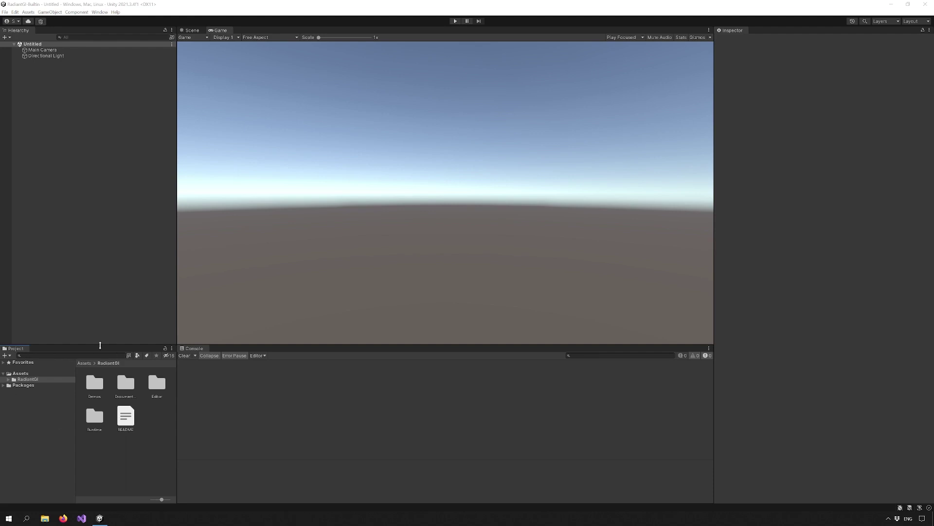
Step: Add a Radiant GI Volume to the scene and select it
left_click(50, 11)
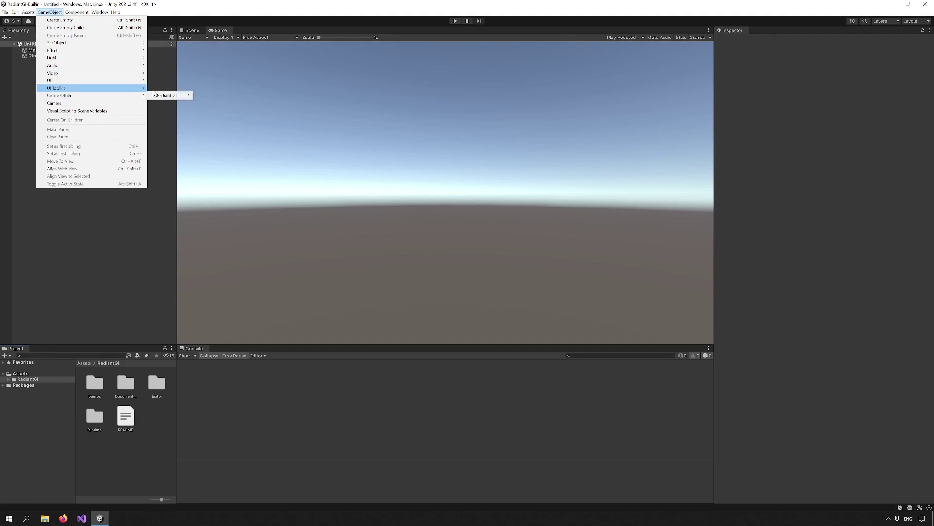
mouse_move(58, 96)
left_click(216, 103)
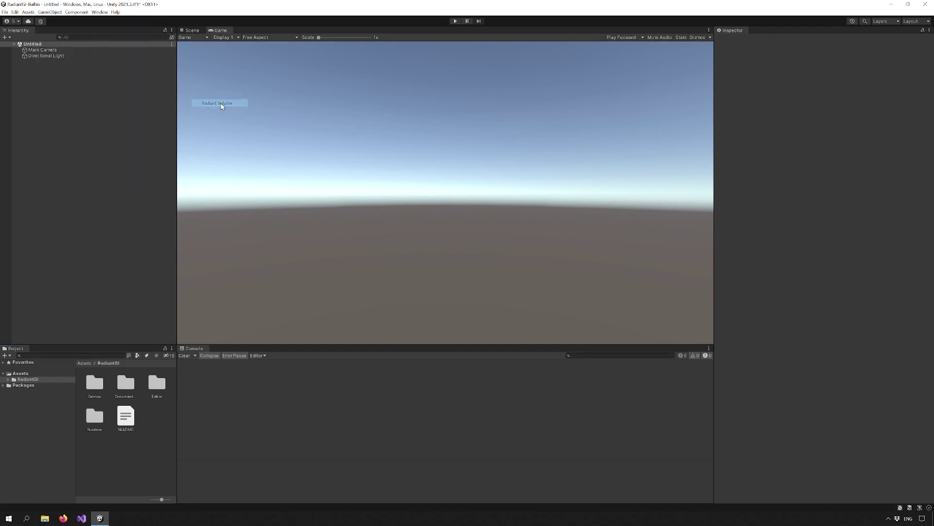
left_click(79, 126)
left_click(62, 62)
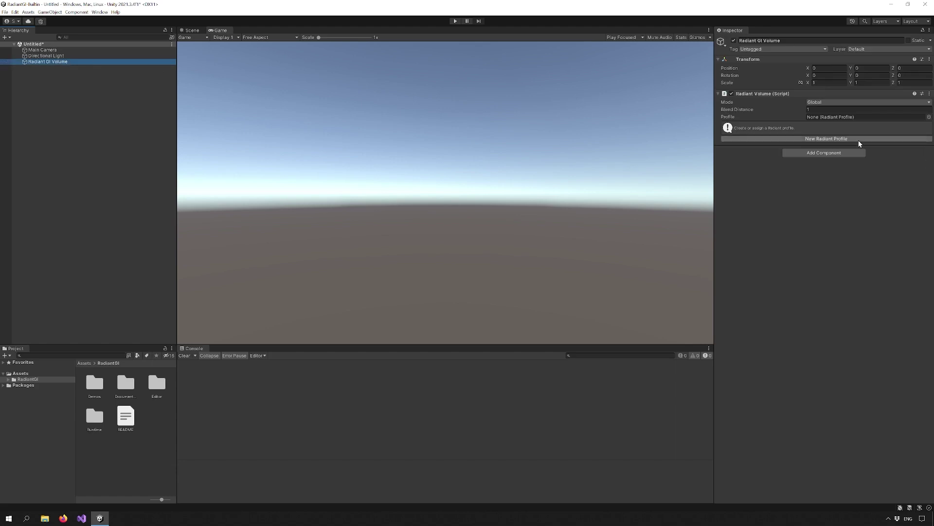
Step: Create a new Radiant profile, then assign AtriumRadiantProfile to the volume
left_click(857, 139)
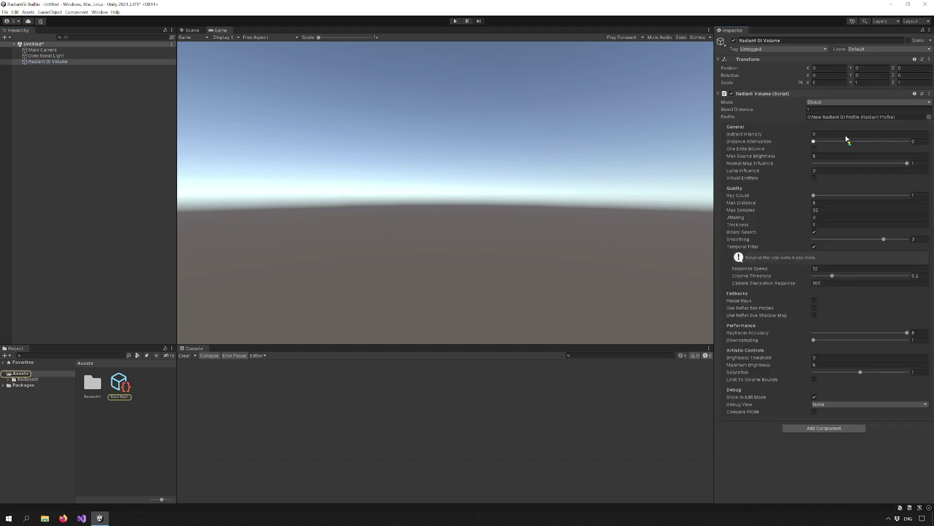
left_click(929, 117)
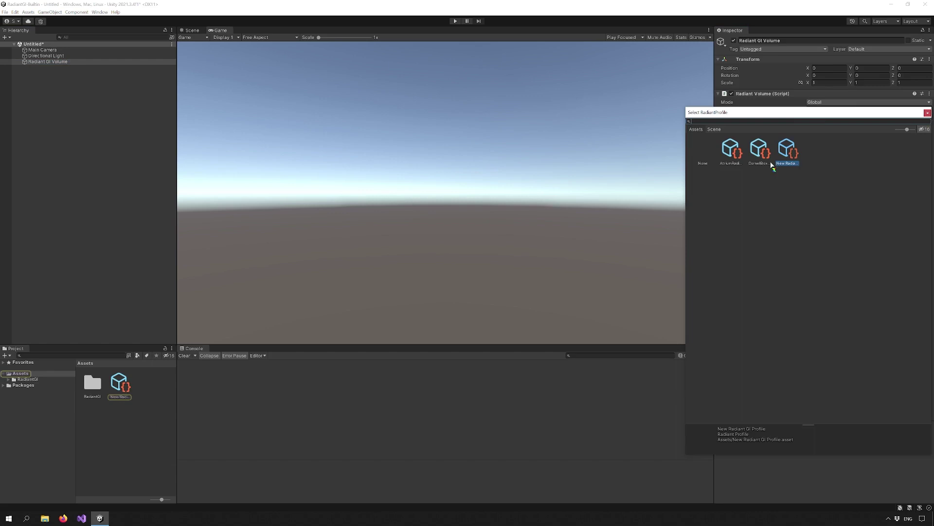
double_click(731, 151)
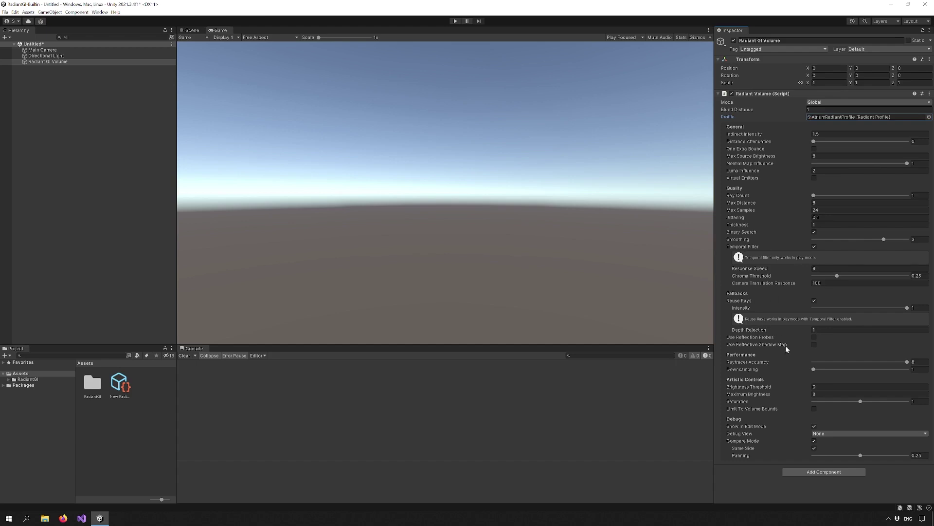
Step: Add the Radiant Global Illumination component to the Main Camera
left_click(43, 50)
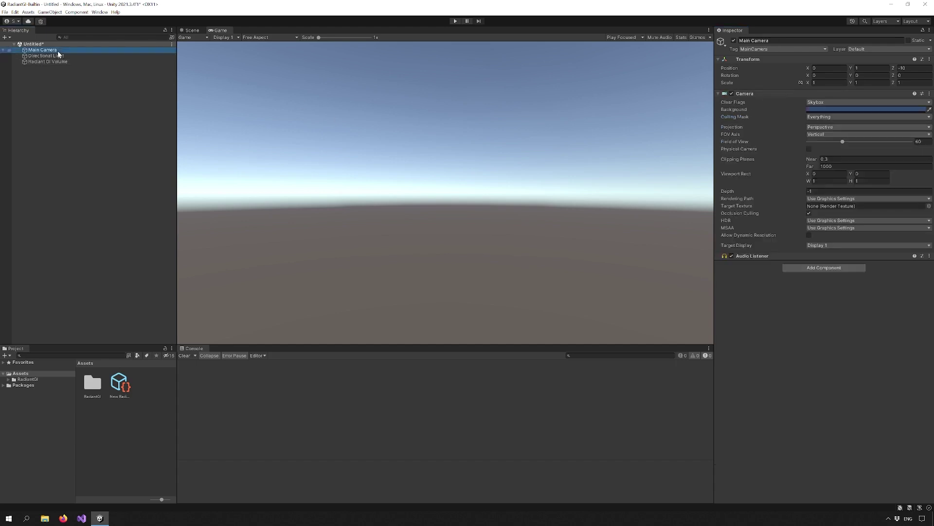
left_click(812, 267)
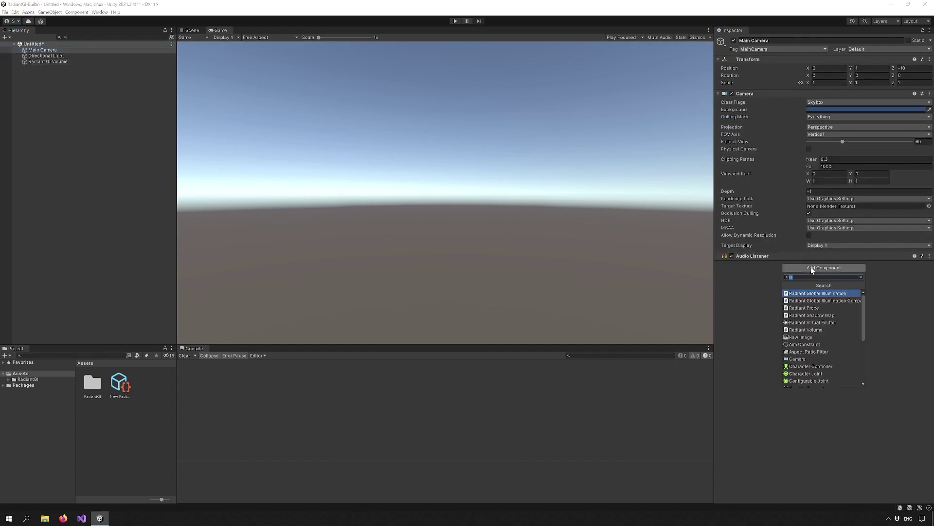
left_click(834, 293)
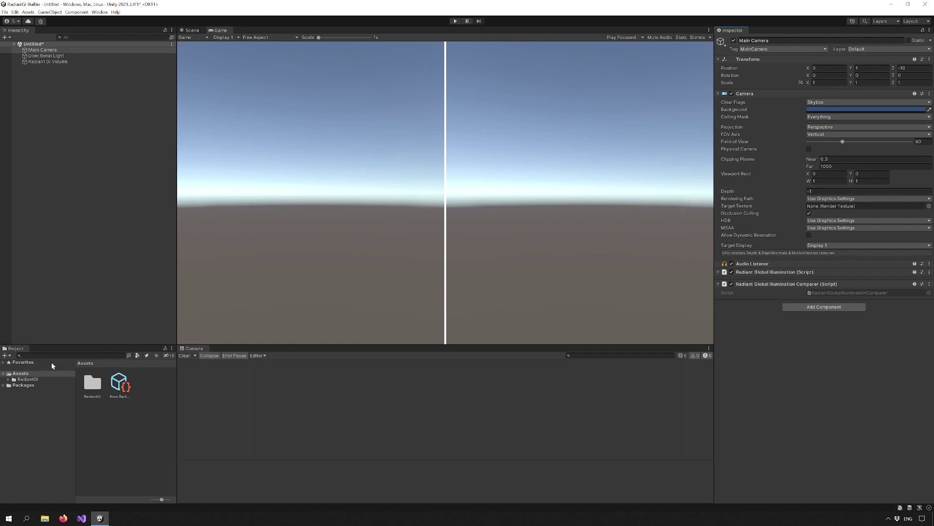
Step: Open Scene_Atrium from RadiantGI > Demos > Atrium without saving, and select its Radiant GI Volume
left_click(31, 380)
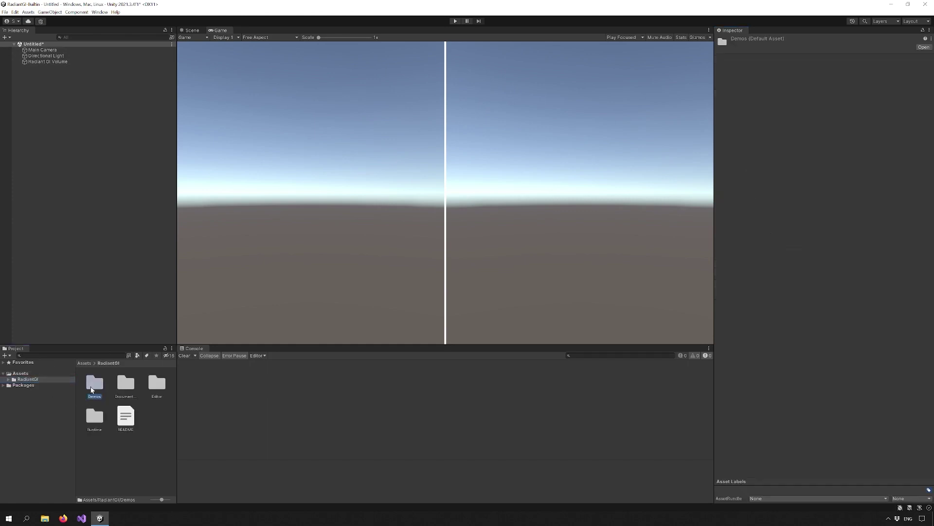
double_click(92, 388)
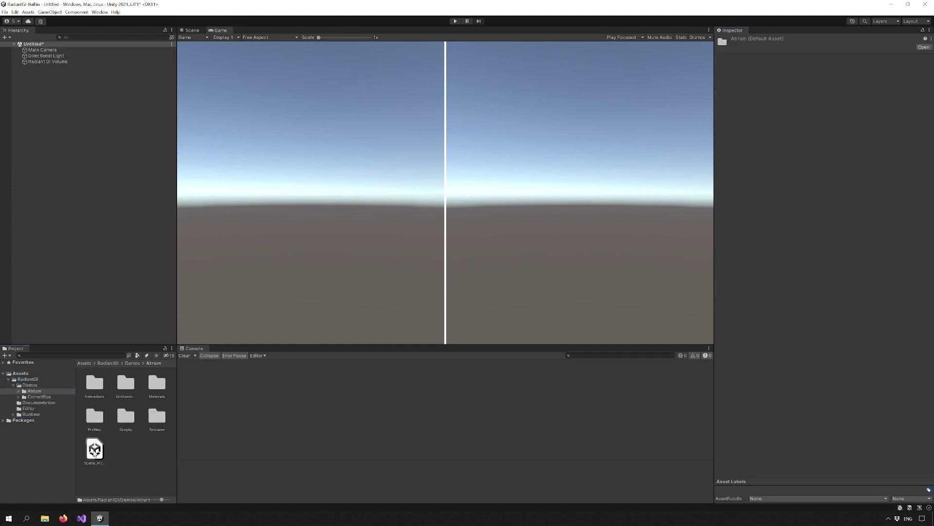
double_click(95, 449)
left_click(496, 275)
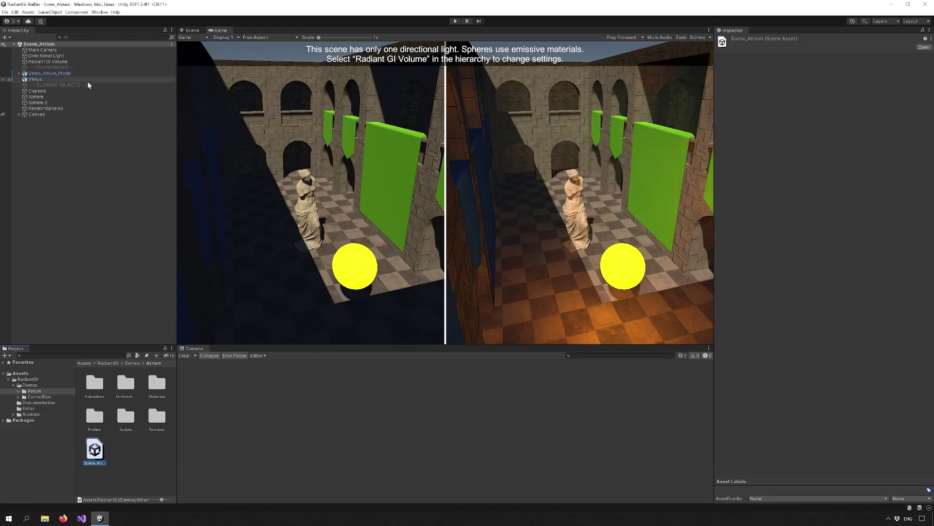
left_click(55, 62)
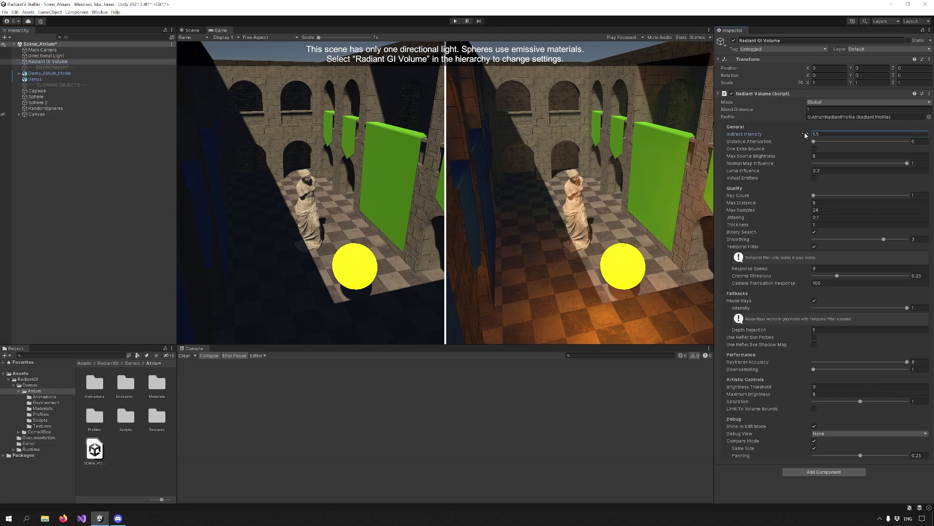
Step: Set Indirect Intensity to 1.5 and raise Distance Attenuation
mouse_move(806, 135)
left_mouse_down()
mouse_move(821, 133)
mouse_move(799, 134)
left_mouse_up()
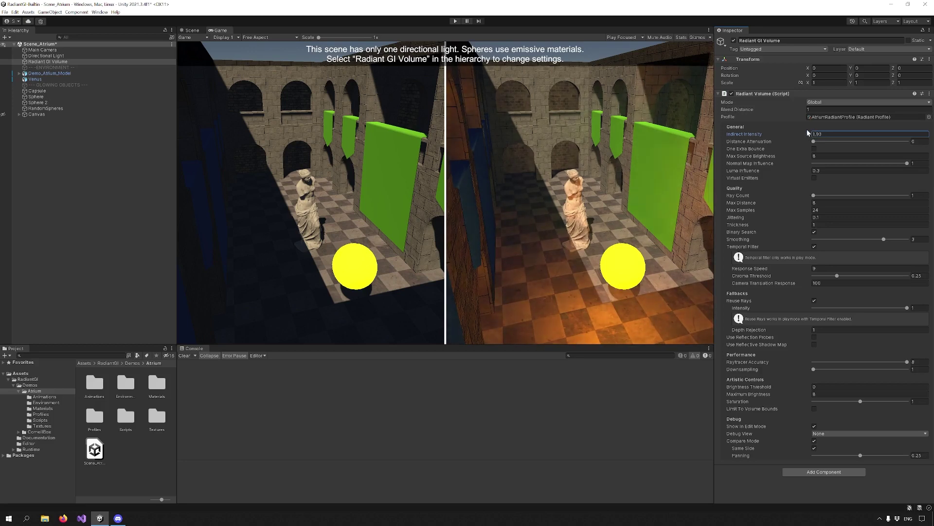
type("1")
key("Return")
type("1.5")
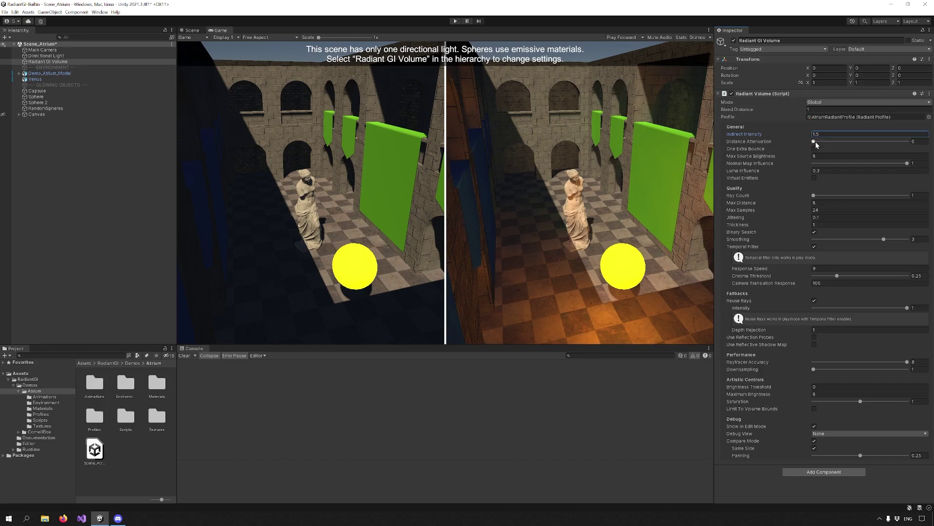
mouse_move(813, 141)
left_mouse_down()
mouse_move(918, 147)
mouse_move(783, 146)
left_mouse_up()
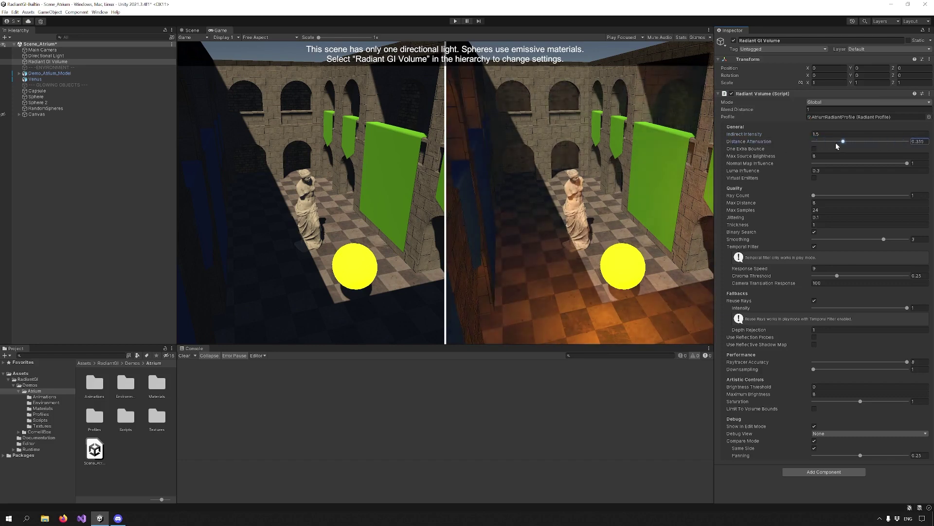
Step: Enable One Extra Bounce and test Max Source Brightness and Normal Map Influence values
left_click(814, 149)
left_click_drag(802, 156, 822, 160)
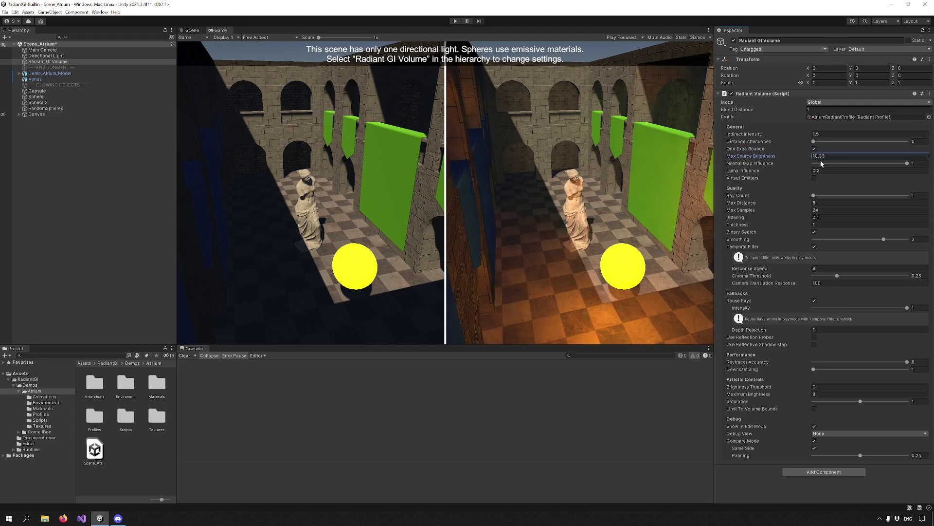
left_click_drag(821, 164, 825, 155)
type("5.")
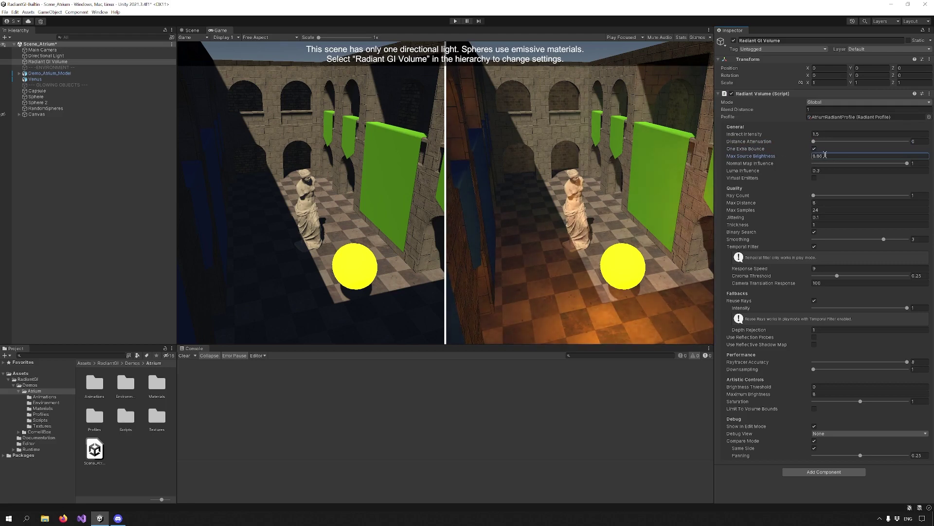
type("8")
left_click_drag(909, 166, 924, 173)
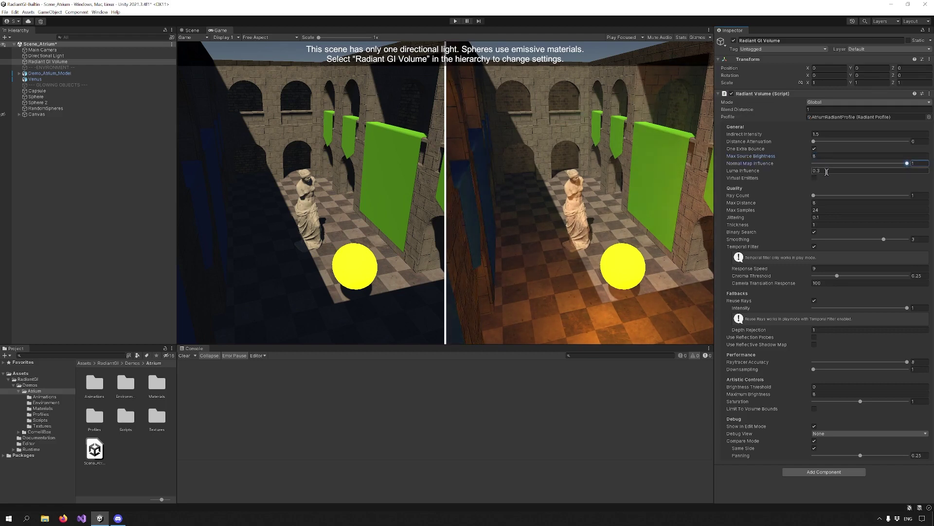
Step: Return the Main Camera to Deferred after trying Forward, and enable Virtual Emitters on the volume
left_click(44, 50)
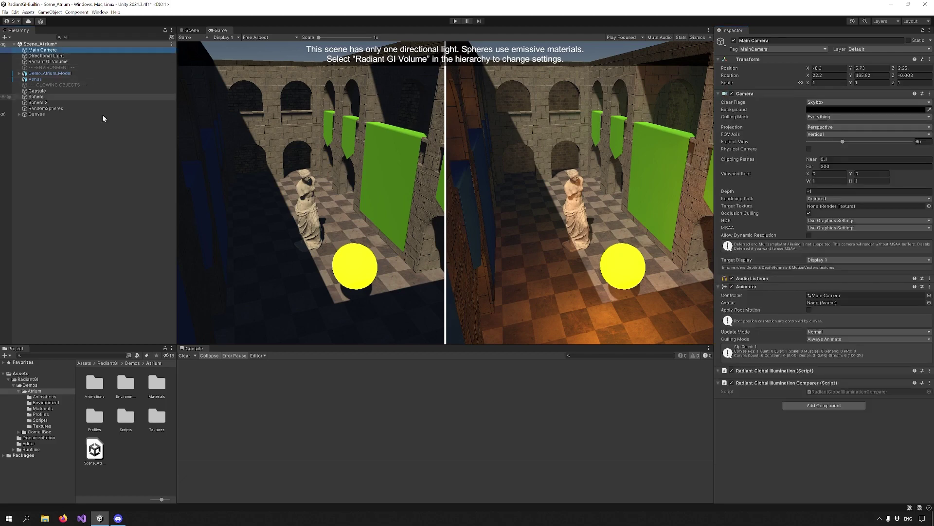
left_click(820, 200)
left_click(814, 214)
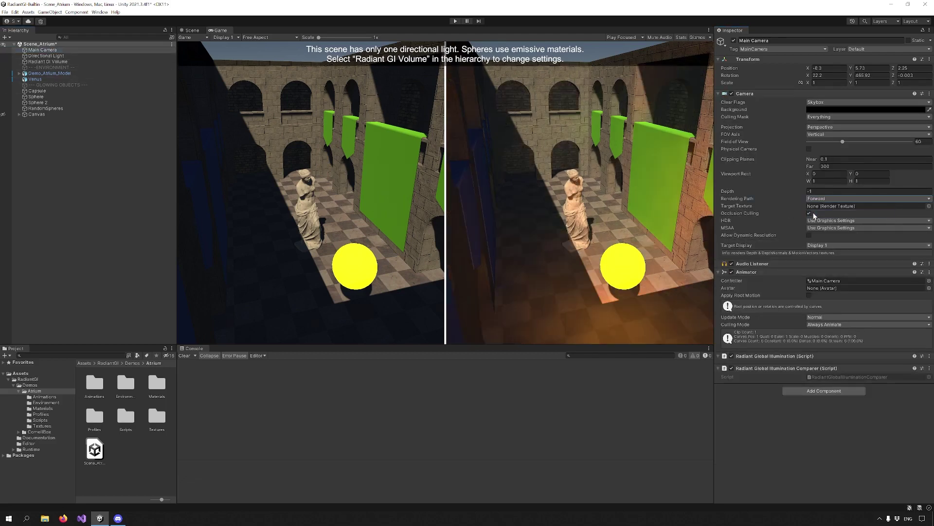
left_click(825, 199)
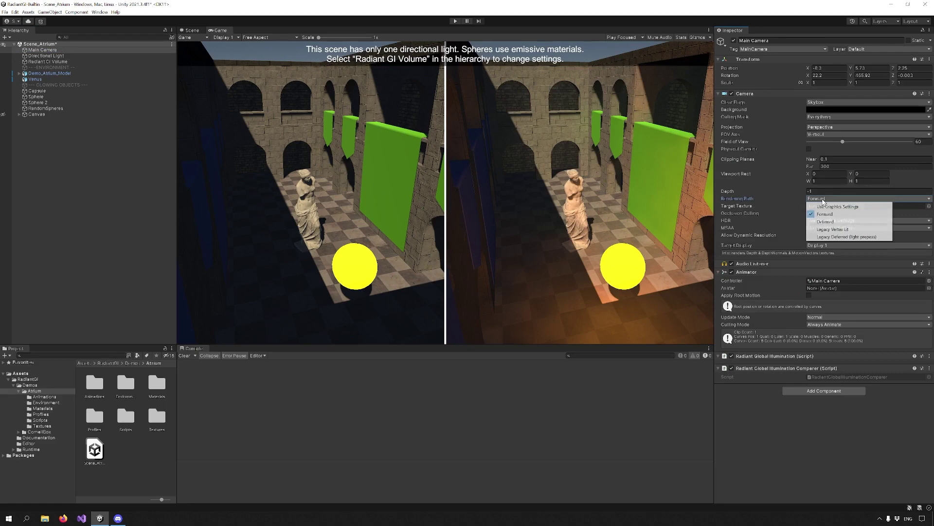
left_click(818, 223)
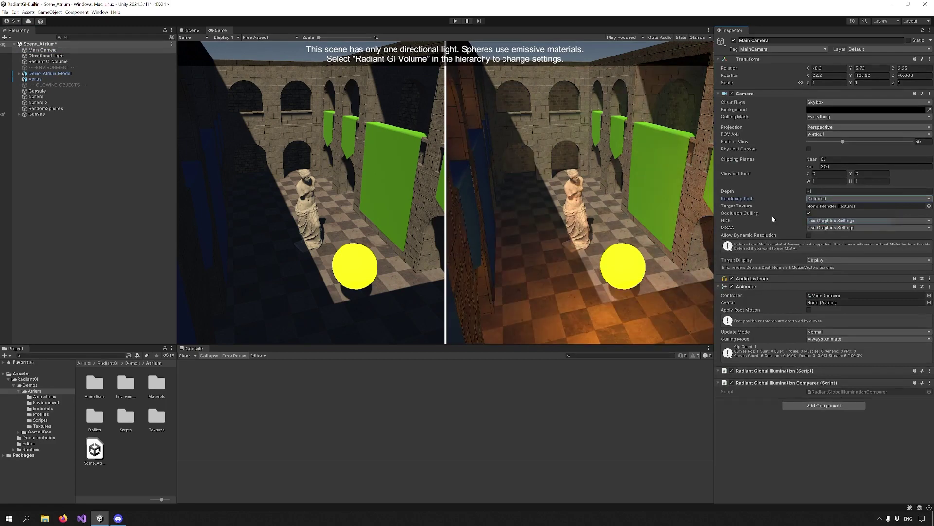
left_click(60, 62)
left_click(815, 178)
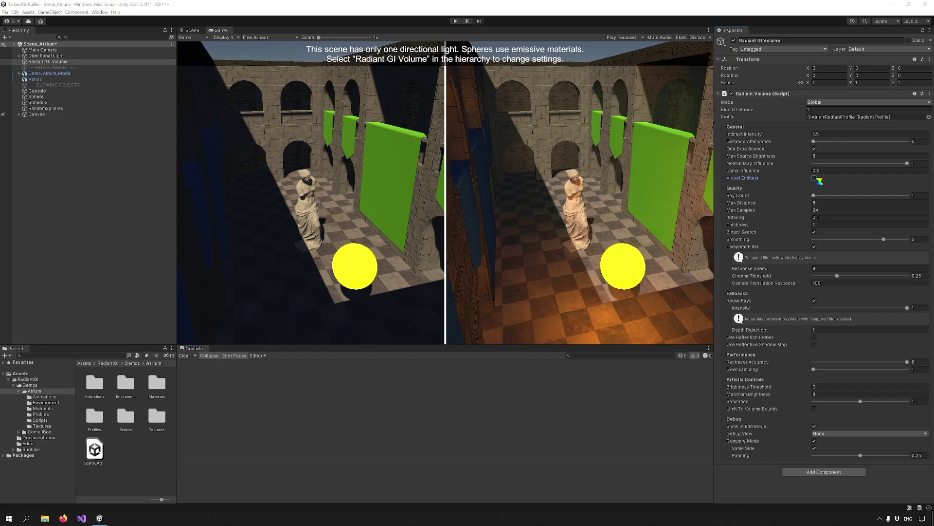
Step: Add a Radiant Virtual Emitter component to Sphere 2
left_click(36, 102)
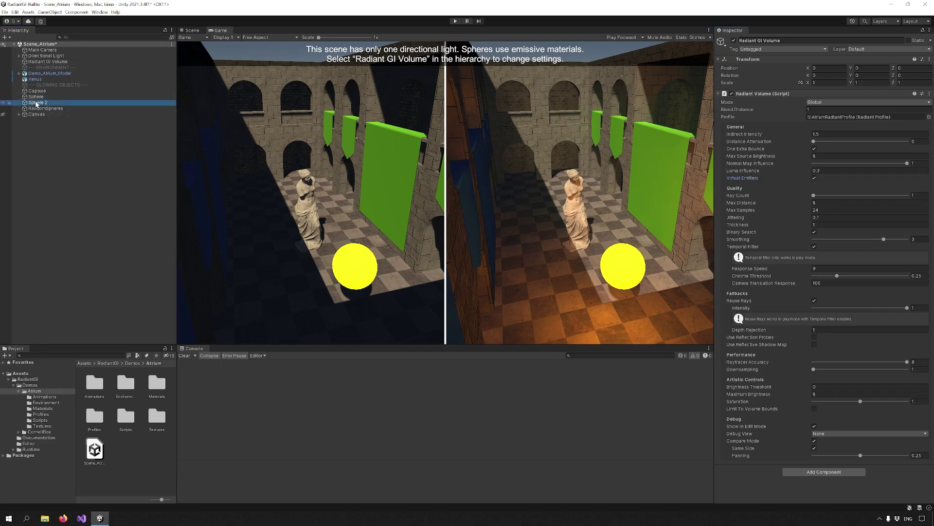
left_click(837, 401)
type("virt")
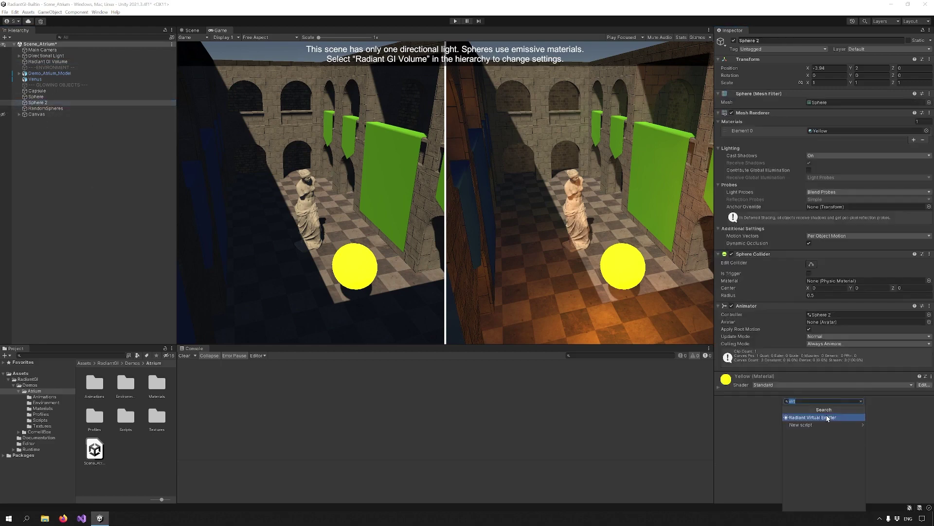
left_click(826, 420)
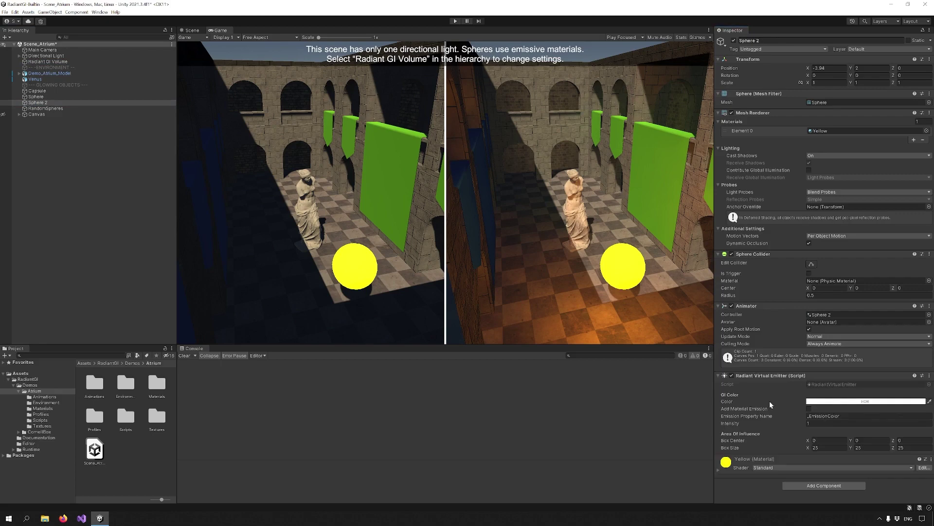
Step: Make the emitter yellow with intensity 165.89 and move Sphere 2 to Z -5.3
left_click(822, 403)
left_click_drag(869, 389, 888, 372)
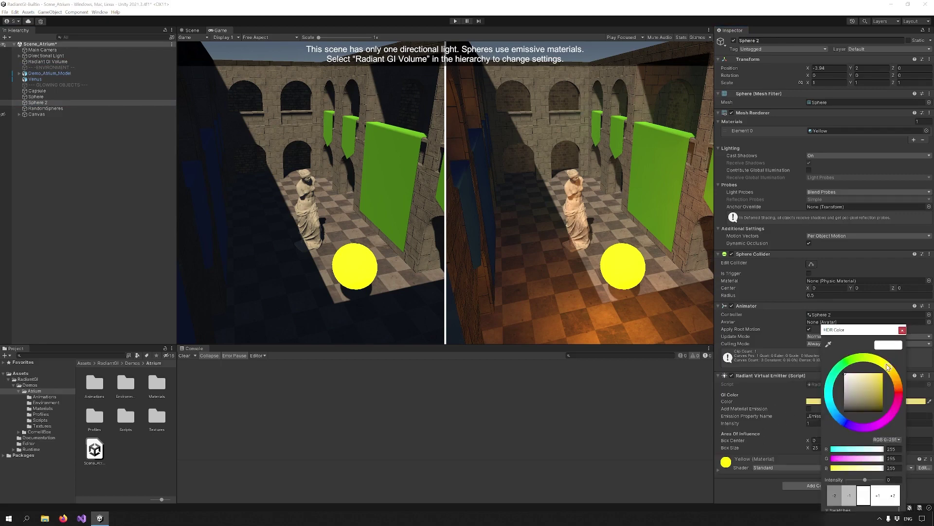
left_click(901, 330)
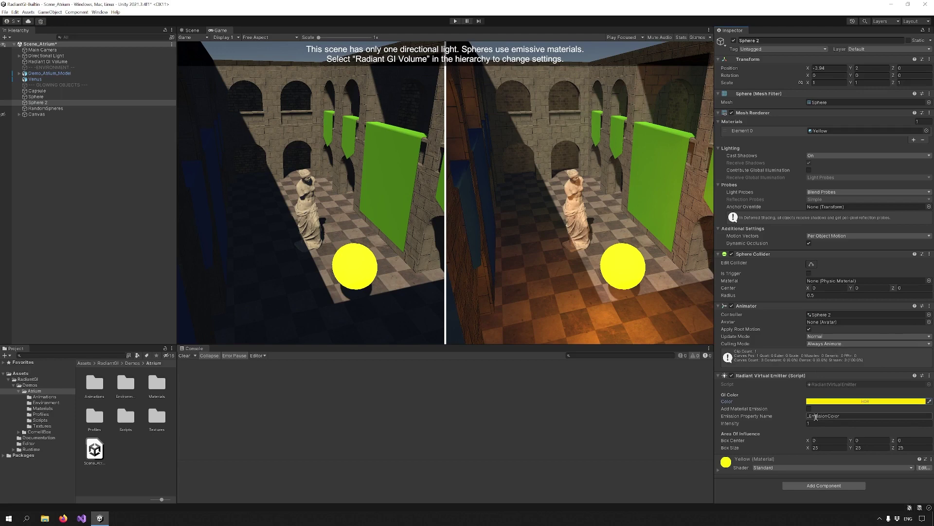
left_click_drag(731, 423, 879, 425)
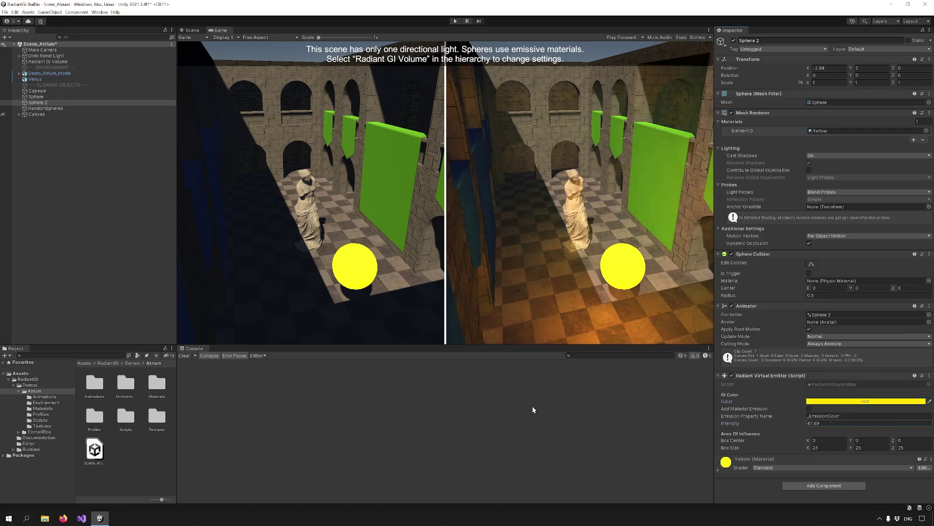
left_click_drag(105, 424, 15, 381)
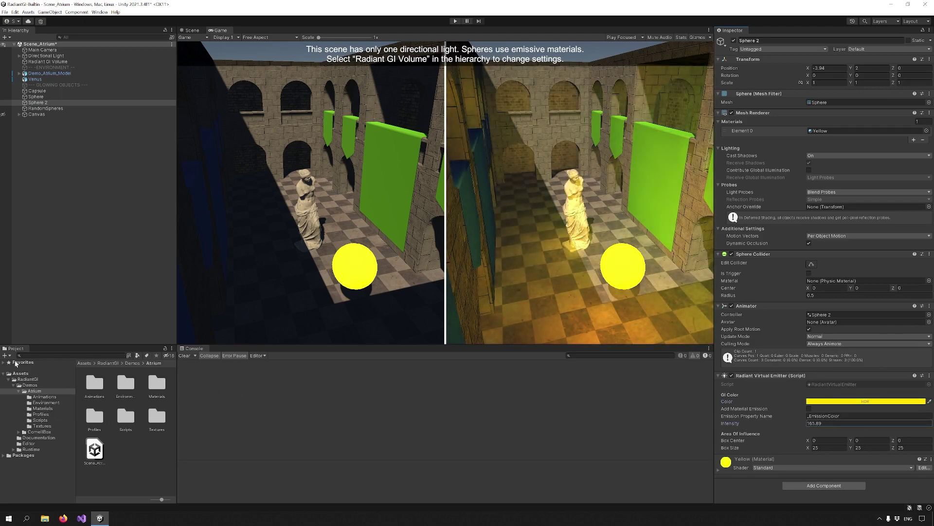
left_click(908, 67)
type("1.23")
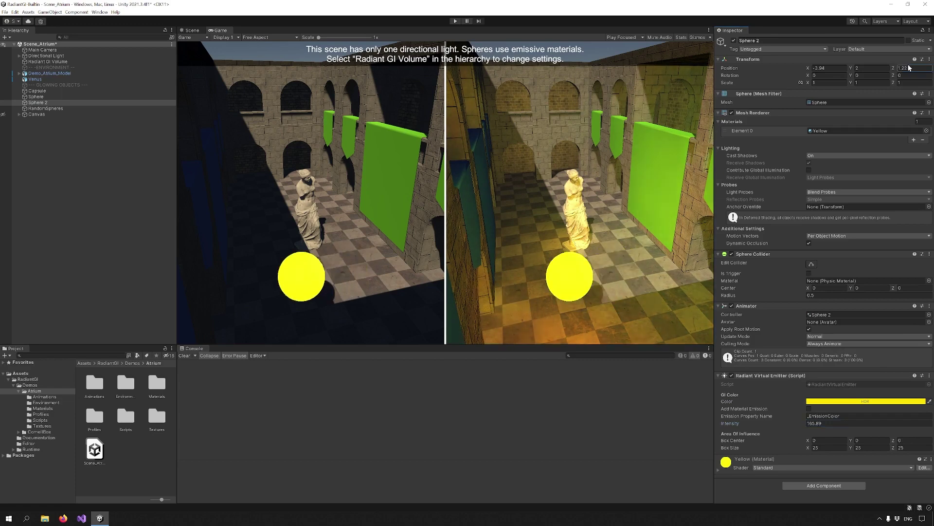
type("2")
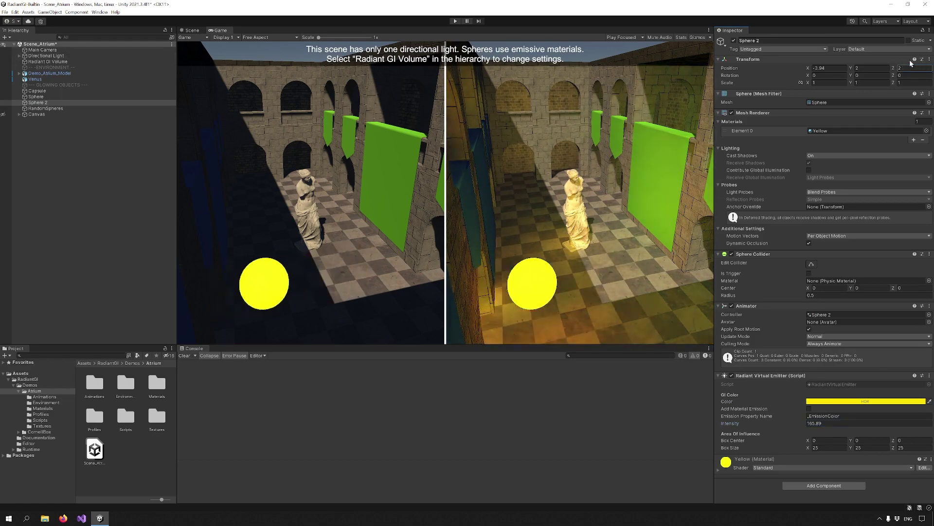
type("-5.3")
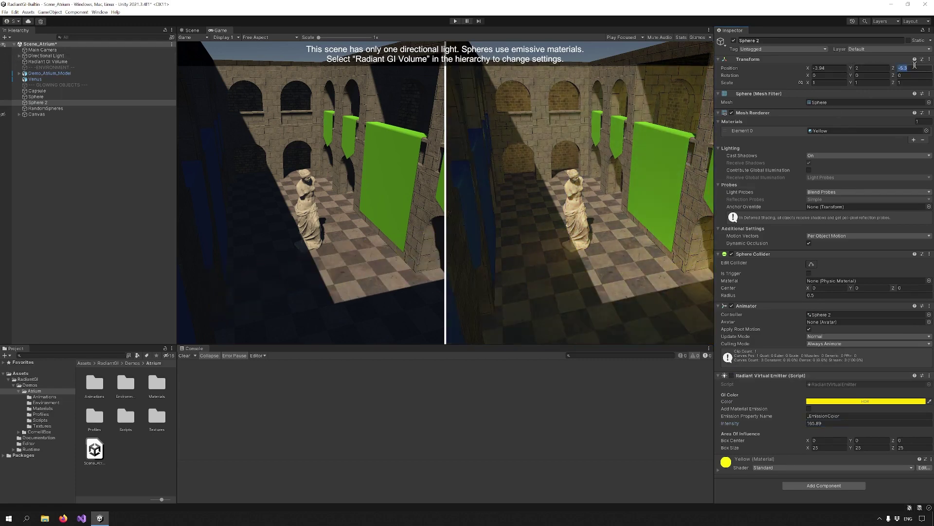
left_click(687, 332)
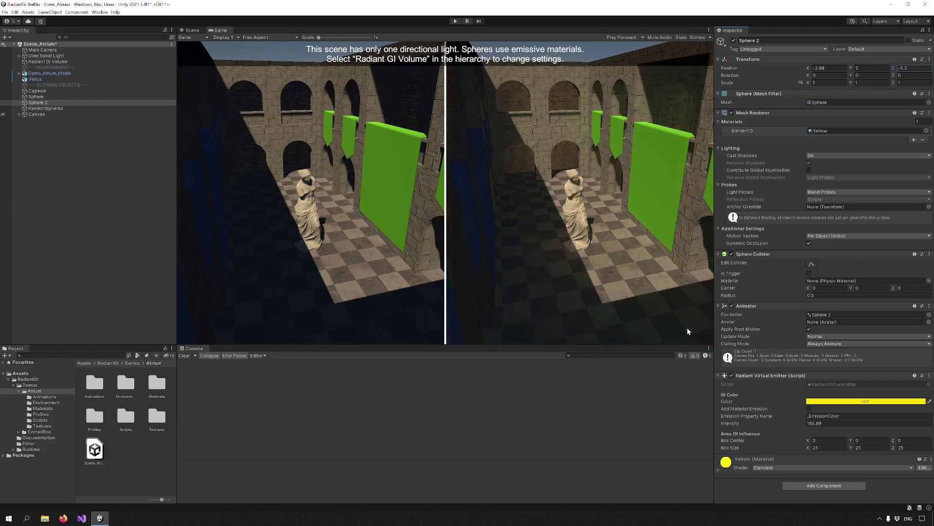
Step: Switch the Radiant GI Volume's Debug View to Raycast and try a higher Ray Count
left_click(47, 62)
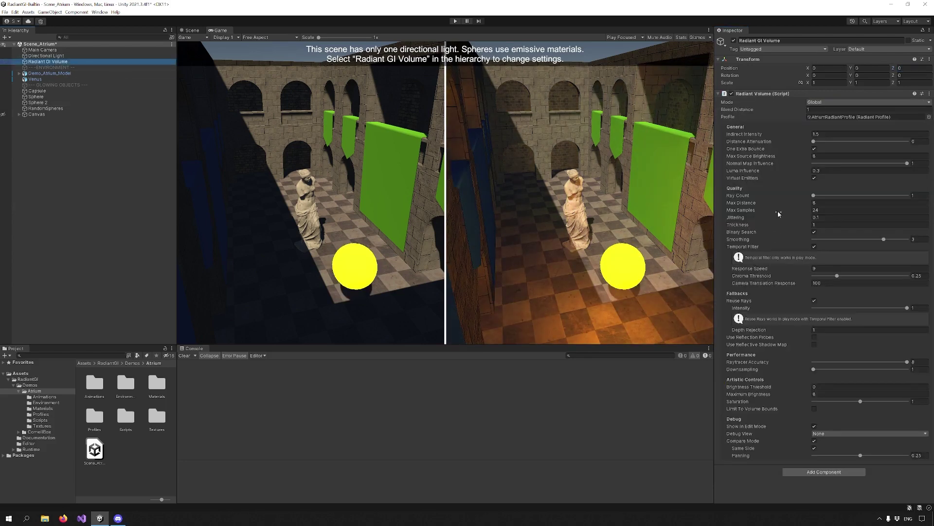
left_click(816, 197)
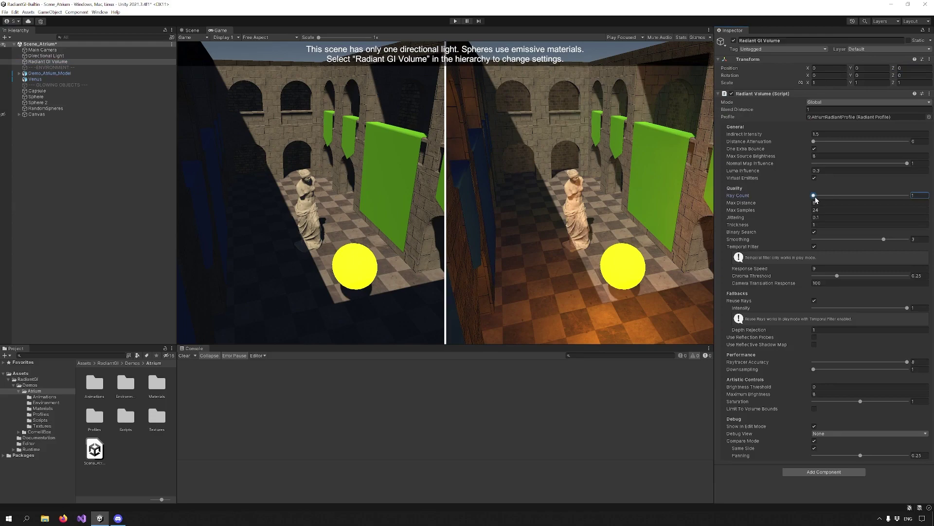
left_click(833, 434)
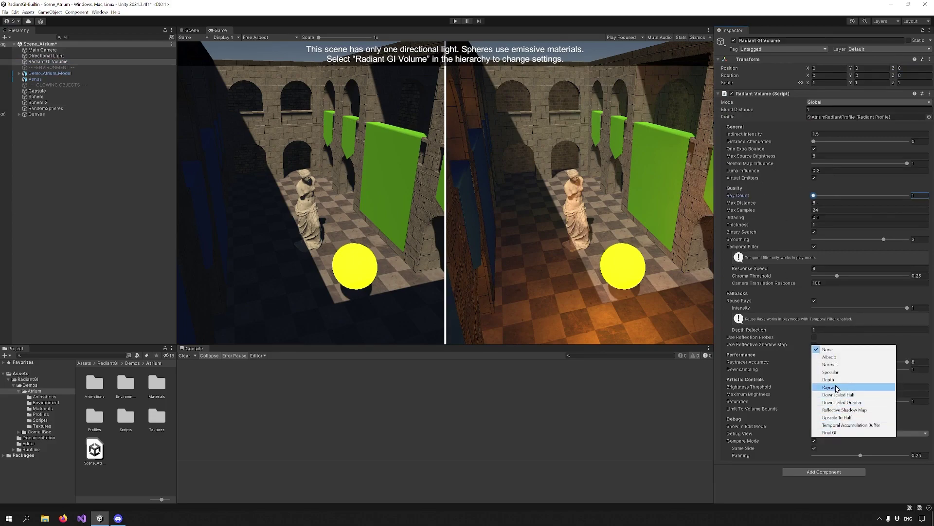
left_click(836, 388)
mouse_move(814, 197)
left_mouse_down()
mouse_move(914, 201)
mouse_move(762, 203)
mouse_move(900, 213)
mouse_move(776, 212)
mouse_move(802, 220)
left_mouse_up()
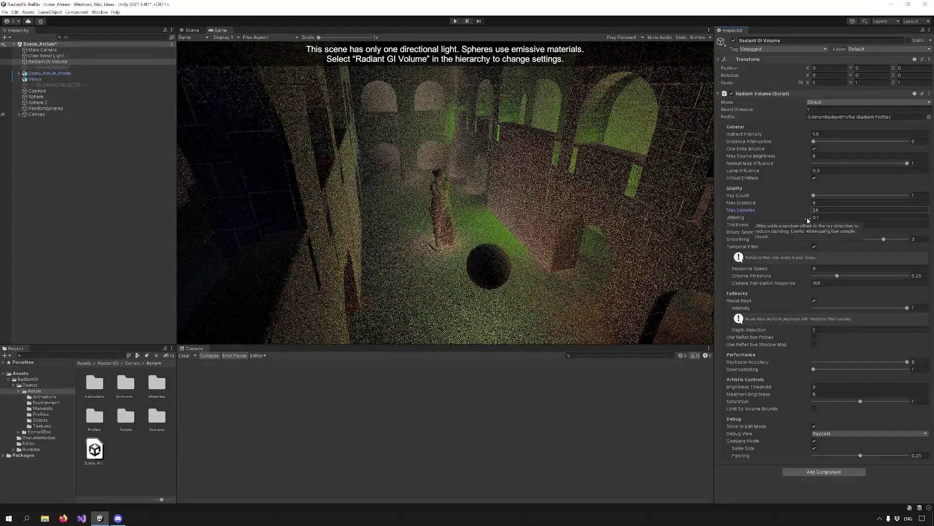
Step: Set Max Samples 24, Jittering 0.1, Thickness 1, and toggle Binary Search
left_click(812, 219)
type("0.08")
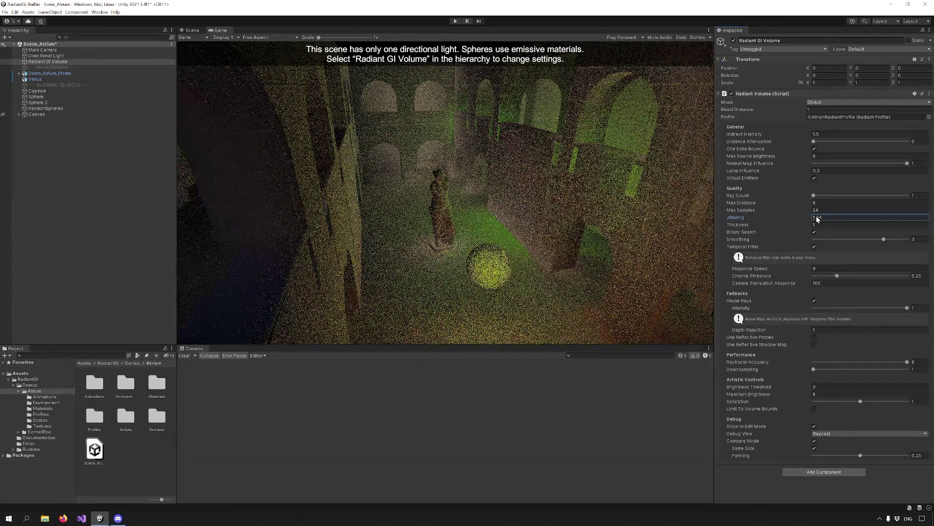
type("0.1")
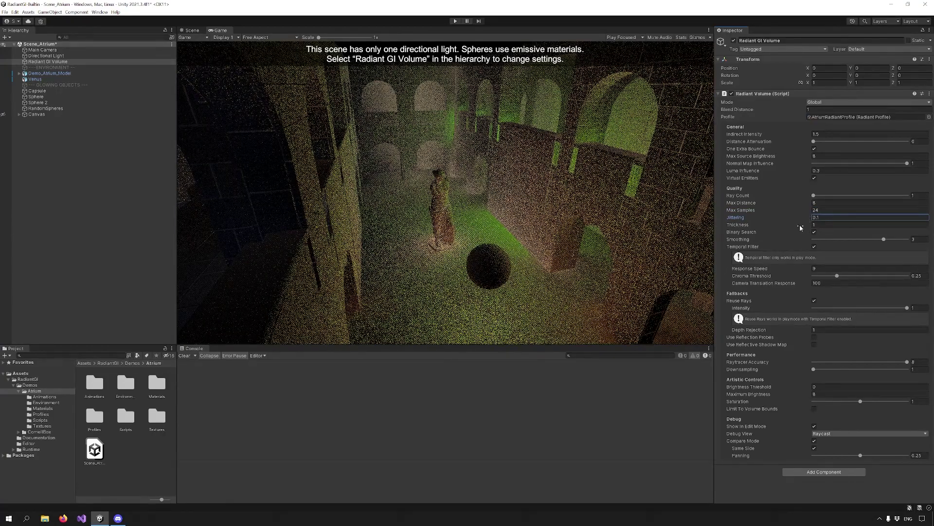
left_click(849, 224)
type("0.03")
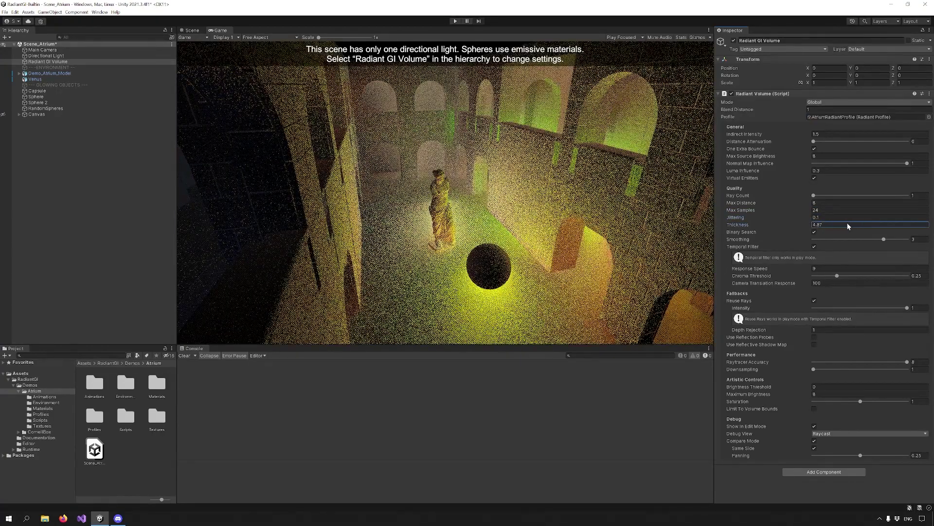
type("1")
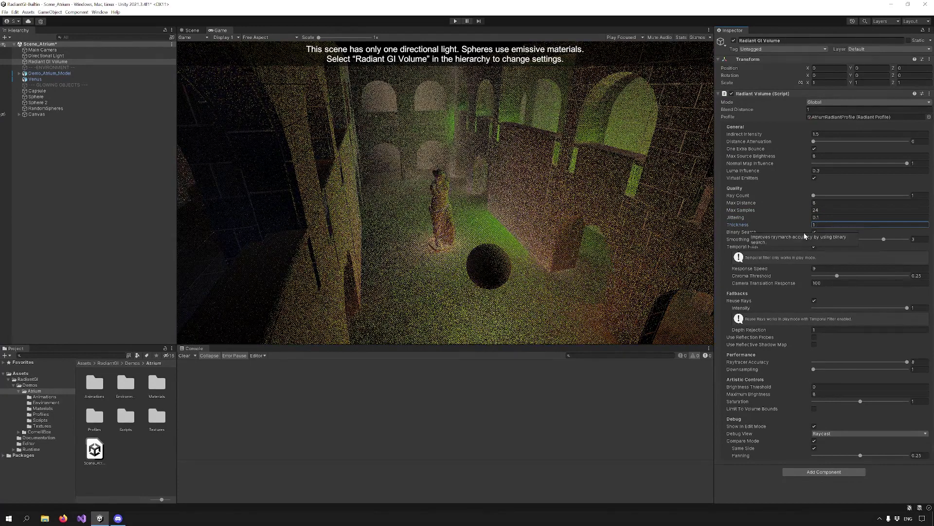
left_click(815, 233)
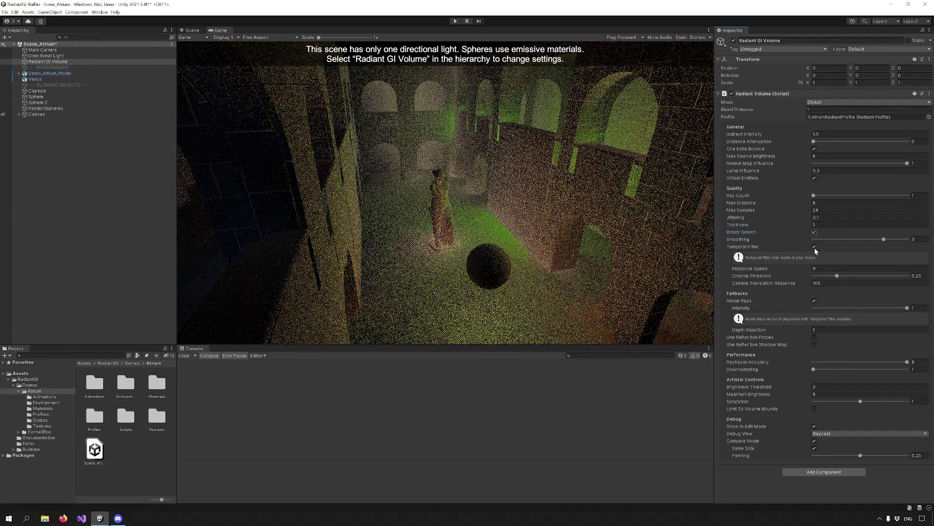
left_click(869, 433)
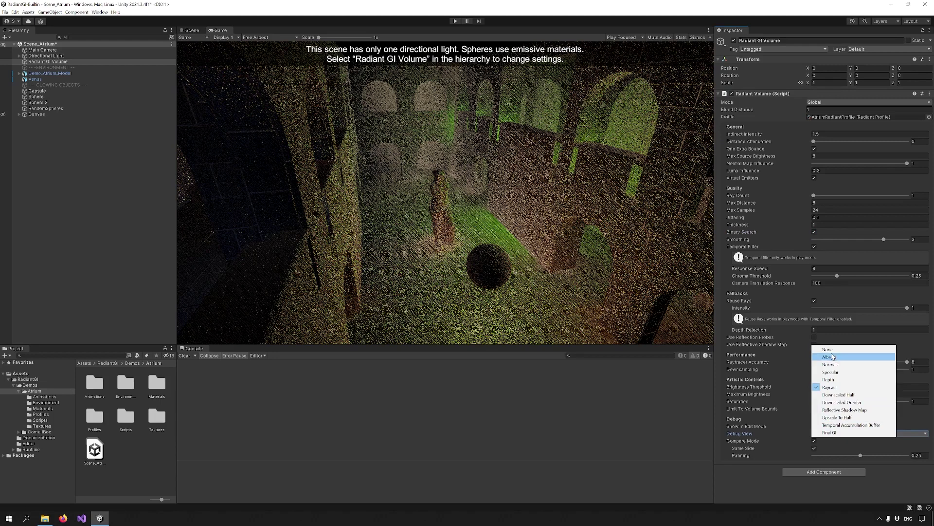
Step: Turn the debug view off and set Smoothing back to 3
left_click(847, 349)
double_click(919, 239)
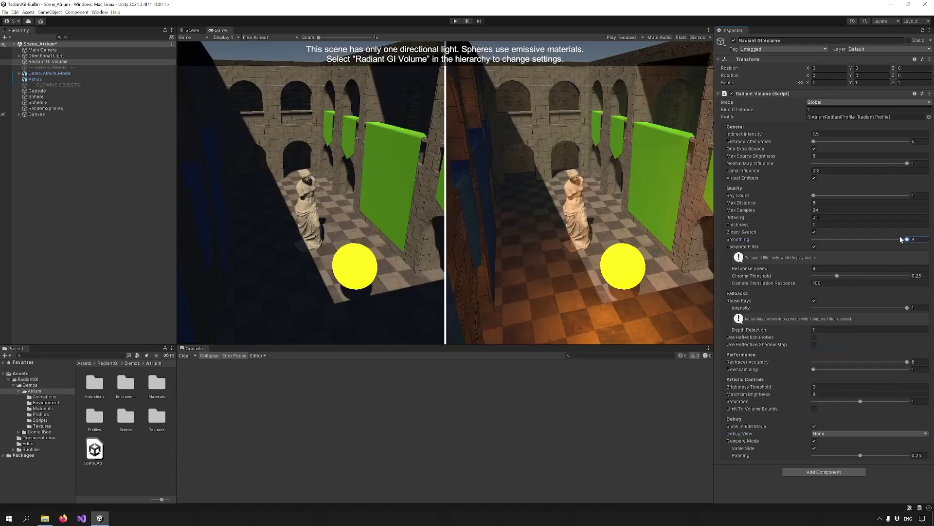
type("1")
left_click_drag(837, 239, 885, 239)
Step: Show the Raycast debug view, then switch to Temporal Accumulation Buffer
left_click(864, 435)
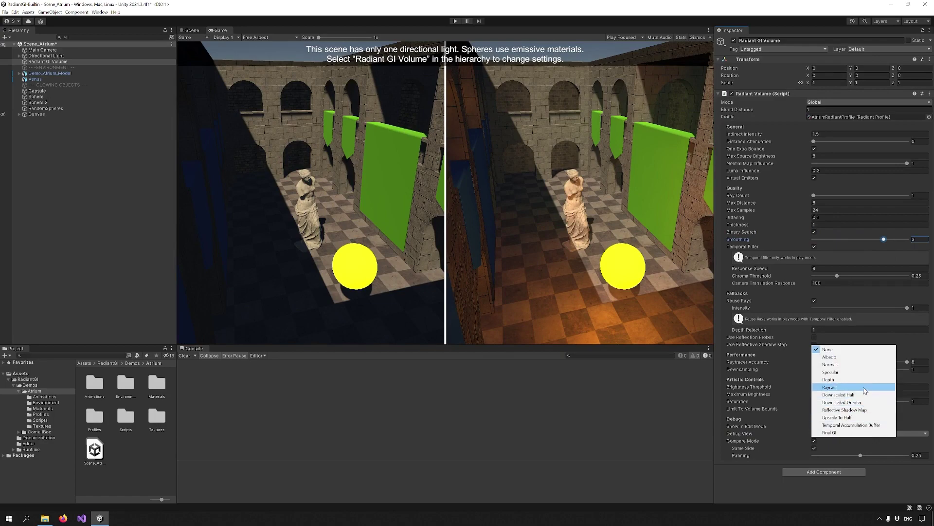
left_click(847, 387)
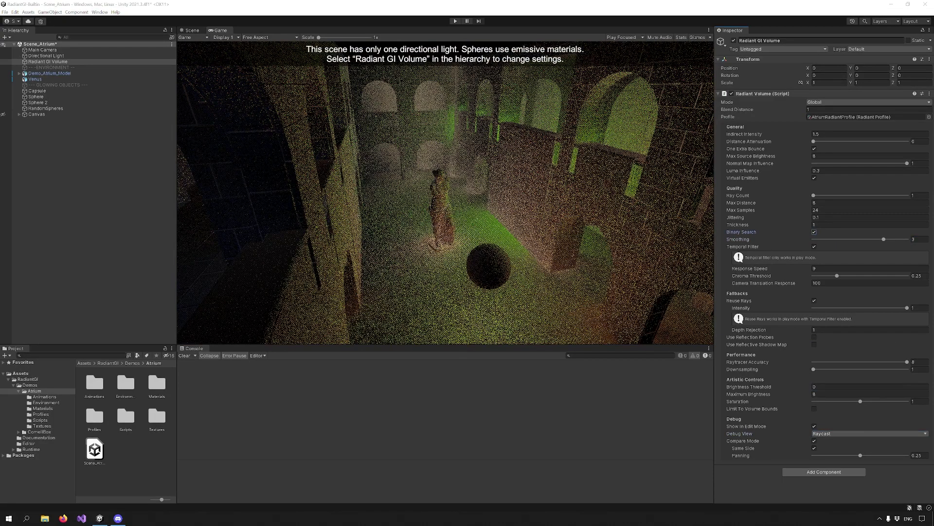
left_click(846, 433)
left_click(850, 423)
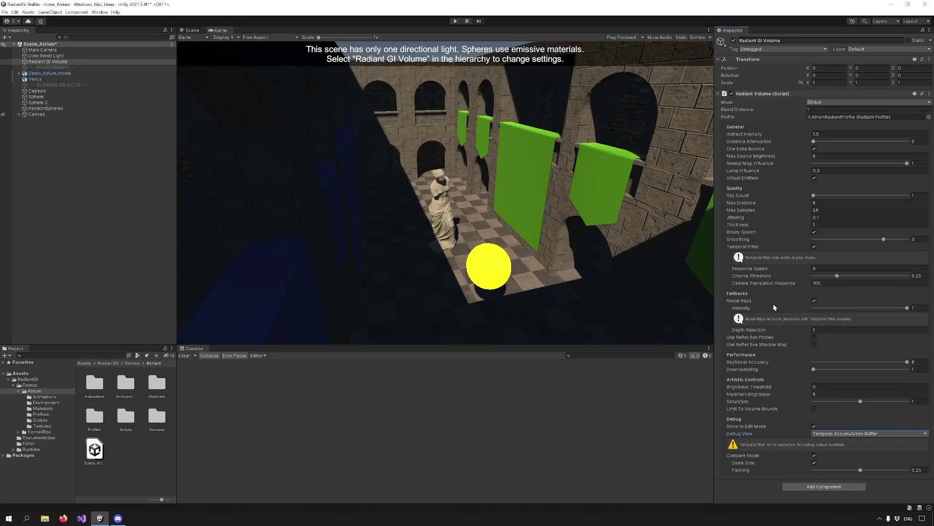
left_click(456, 21)
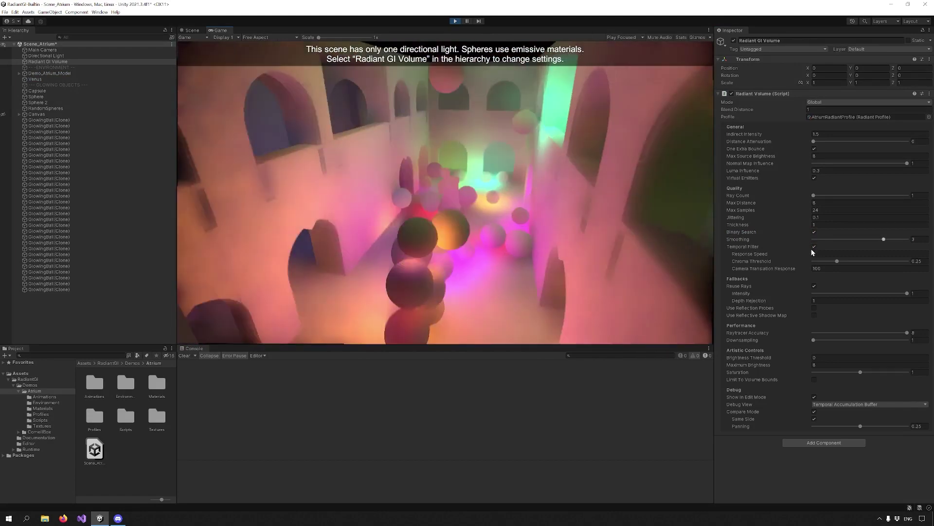
left_click(813, 247)
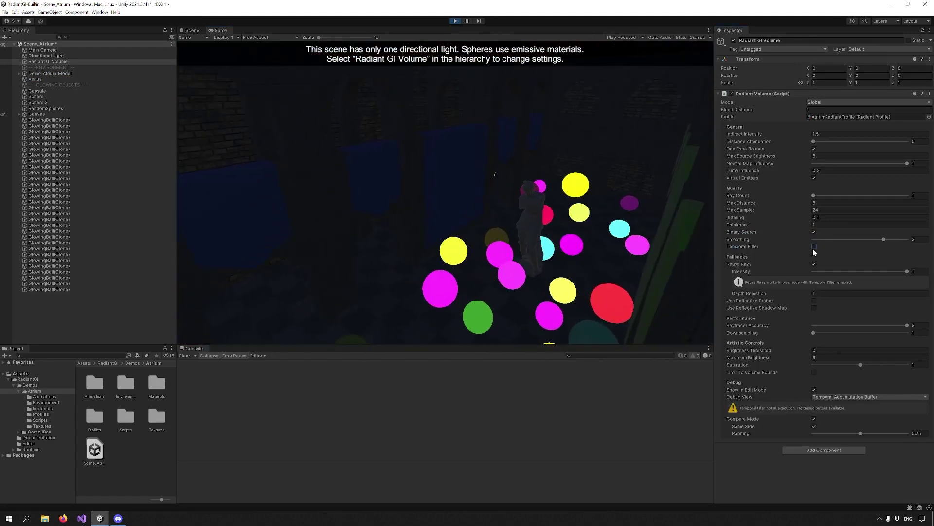
left_click(814, 248)
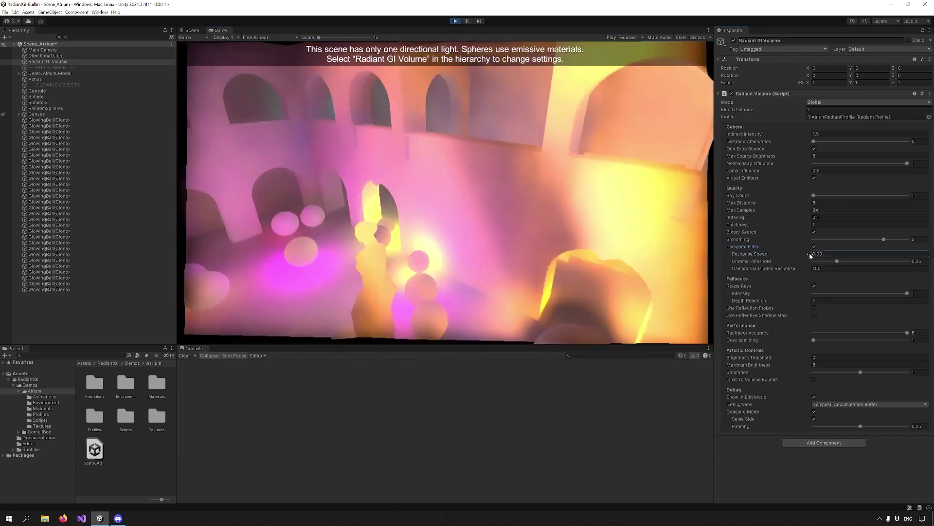
mouse_move(810, 255)
left_mouse_down()
mouse_move(823, 254)
mouse_move(759, 254)
left_mouse_up()
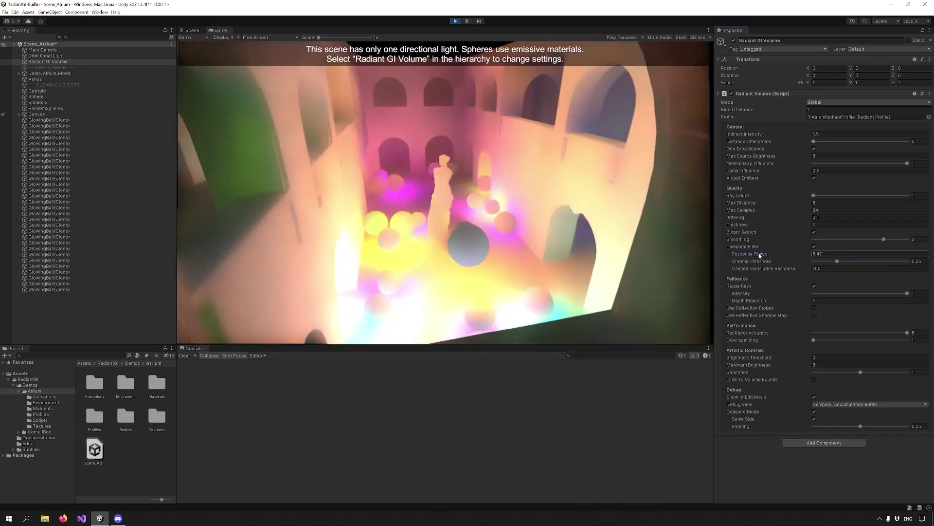
left_click(812, 256)
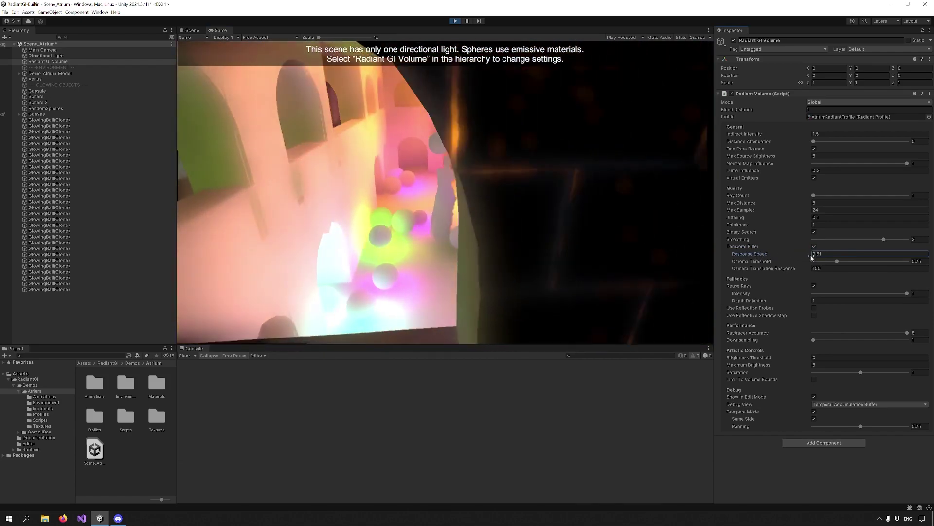
type("0")
mouse_move(837, 261)
left_mouse_down()
mouse_move(860, 264)
mouse_move(837, 268)
left_mouse_up()
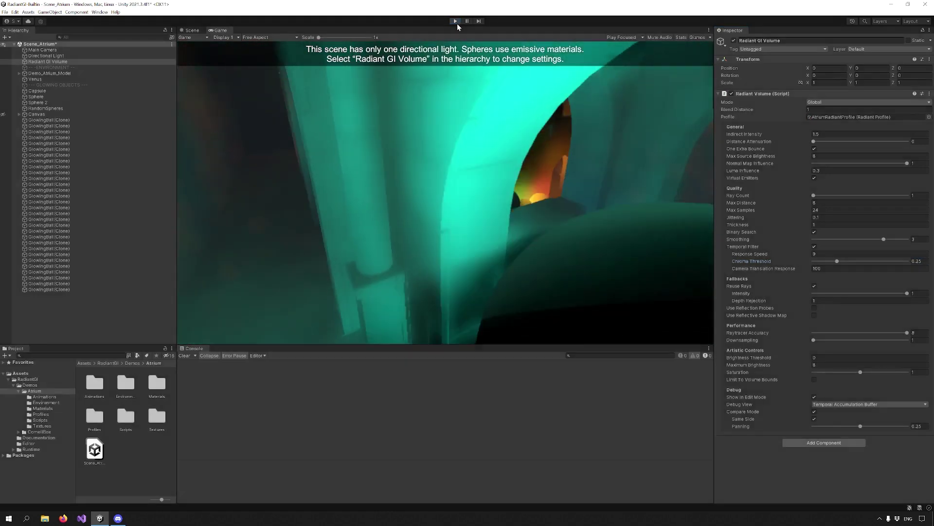
left_click(458, 24)
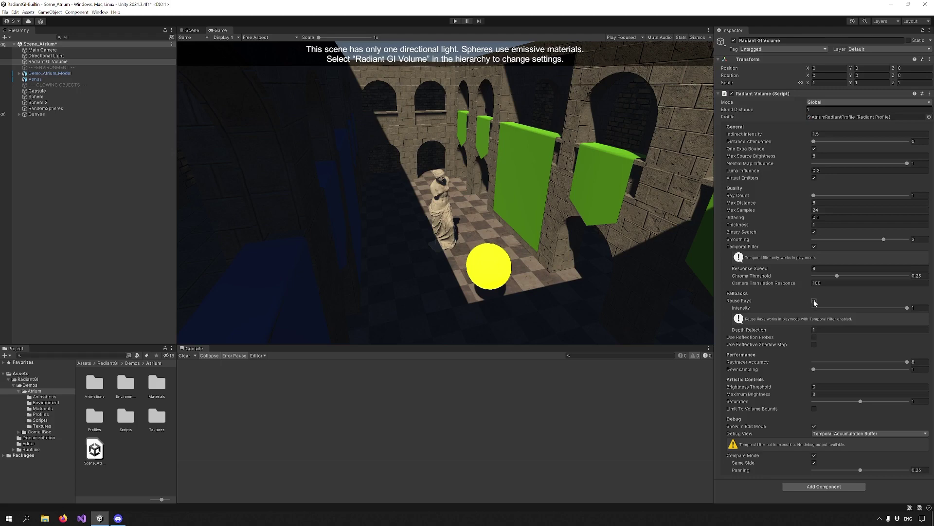
Step: Set Debug View to Raycast and enter Play mode
left_click(834, 433)
left_click(844, 386)
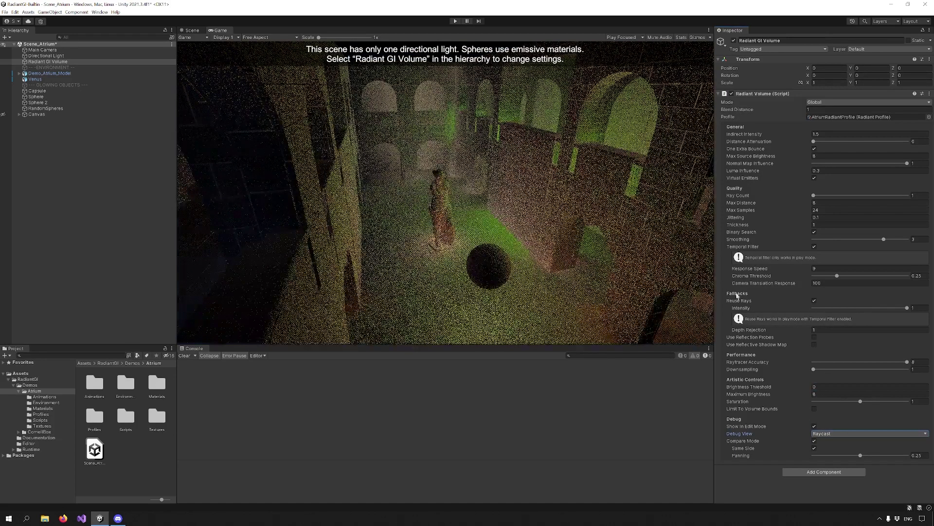
left_click(455, 22)
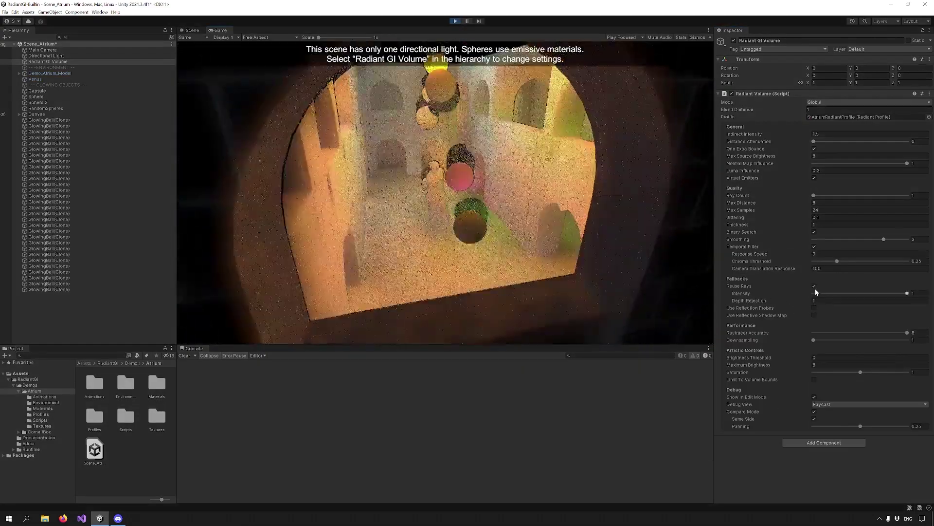
Step: Test Reuse Rays with intensity 0, stop Play, and enable Use Reflective Shadow Map
left_click(814, 287)
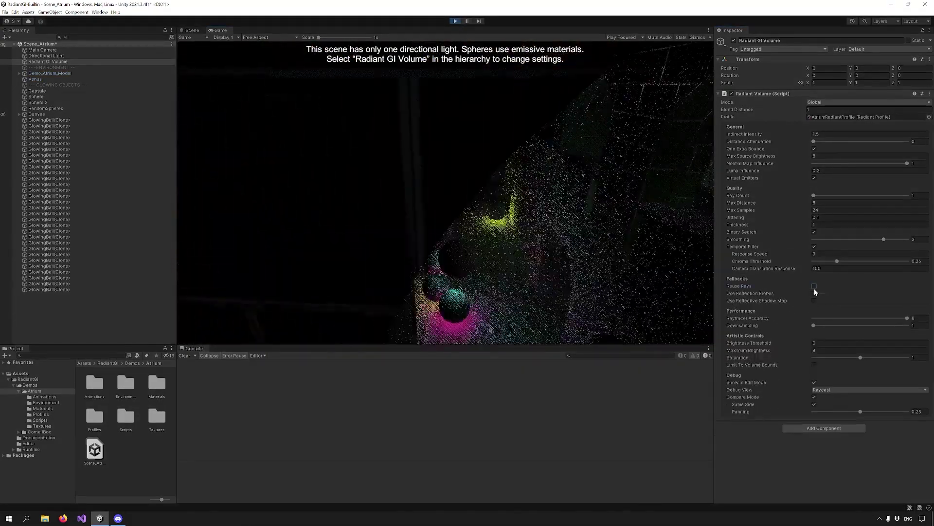
left_click(814, 286)
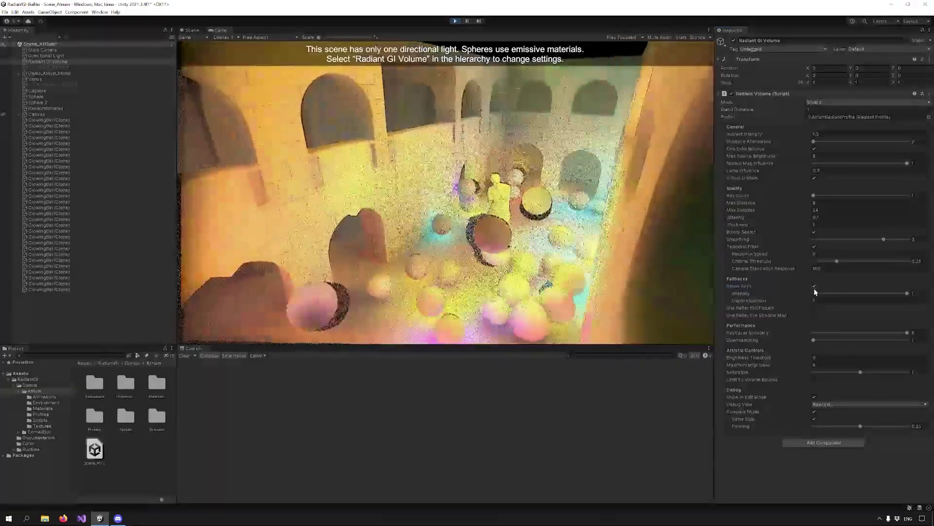
left_click(815, 286)
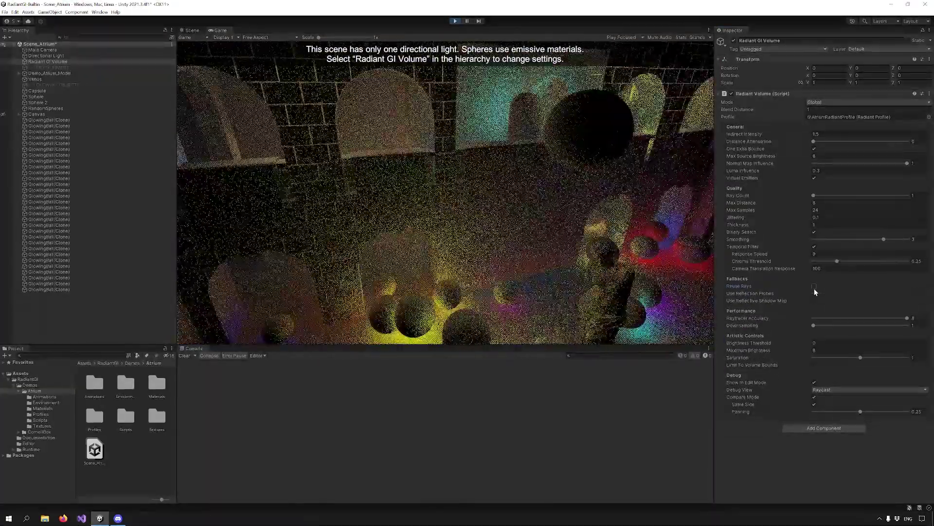
left_click(814, 286)
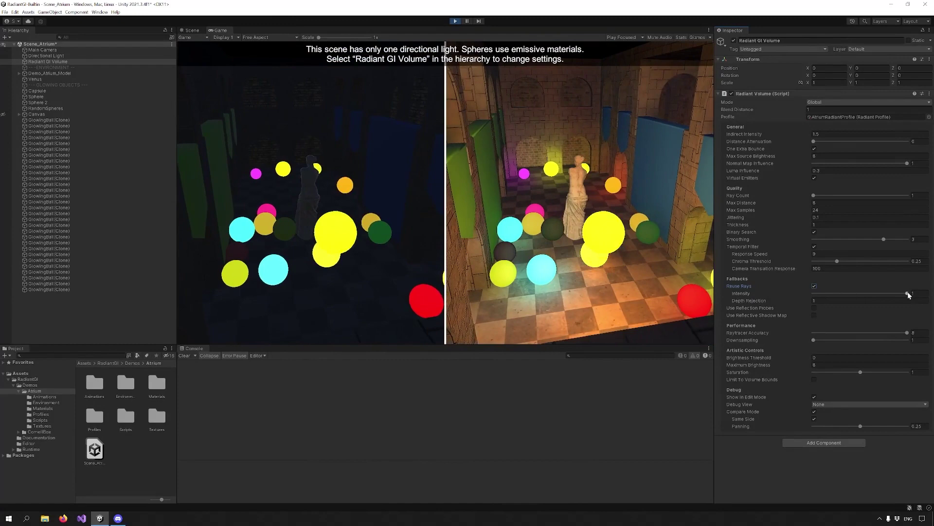
mouse_move(908, 293)
left_mouse_down()
mouse_move(812, 293)
mouse_move(907, 293)
left_mouse_up()
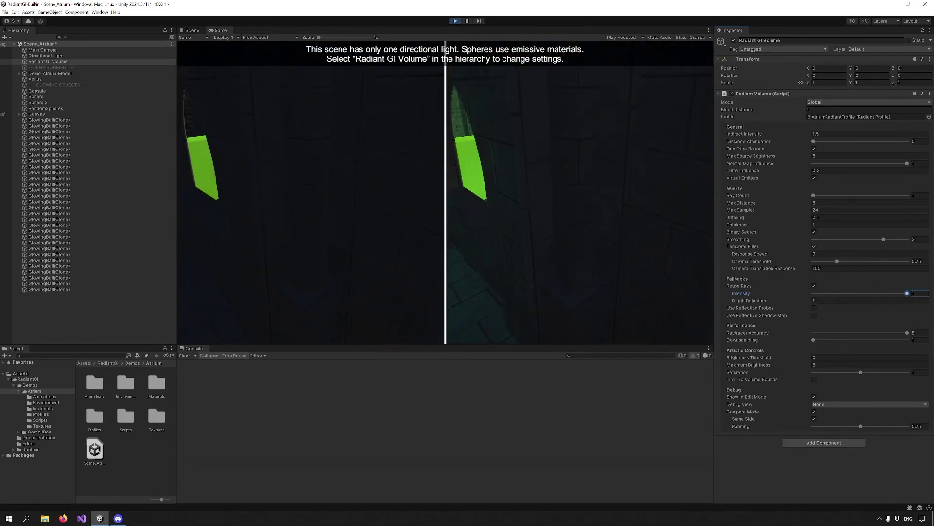
key("ctrl+p")
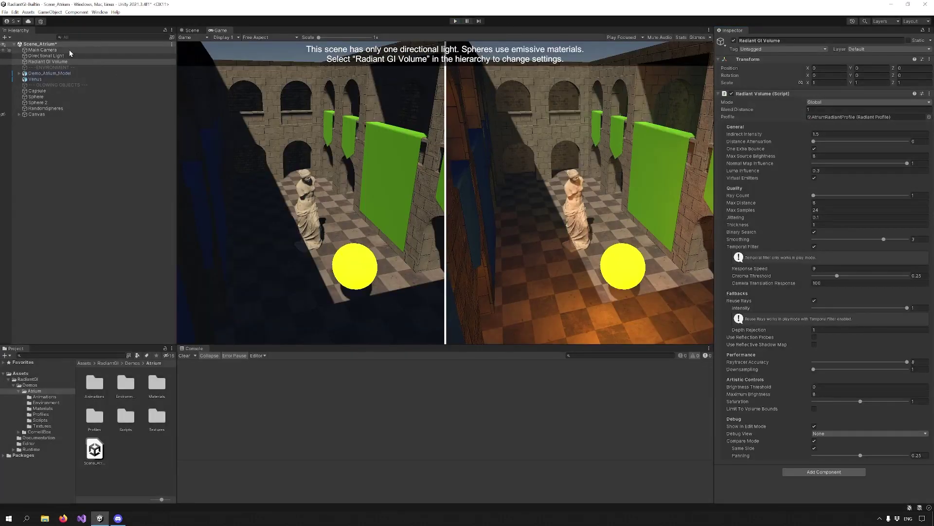
left_click(814, 344)
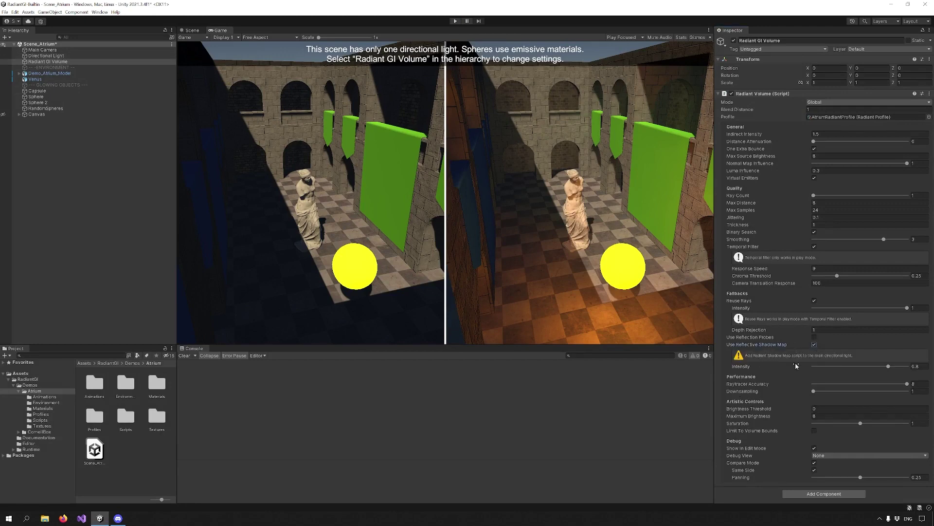
Step: Add a Radiant Shadow Map component to the Directional Light, then reselect the Radiant GI Volume
left_click(38, 56)
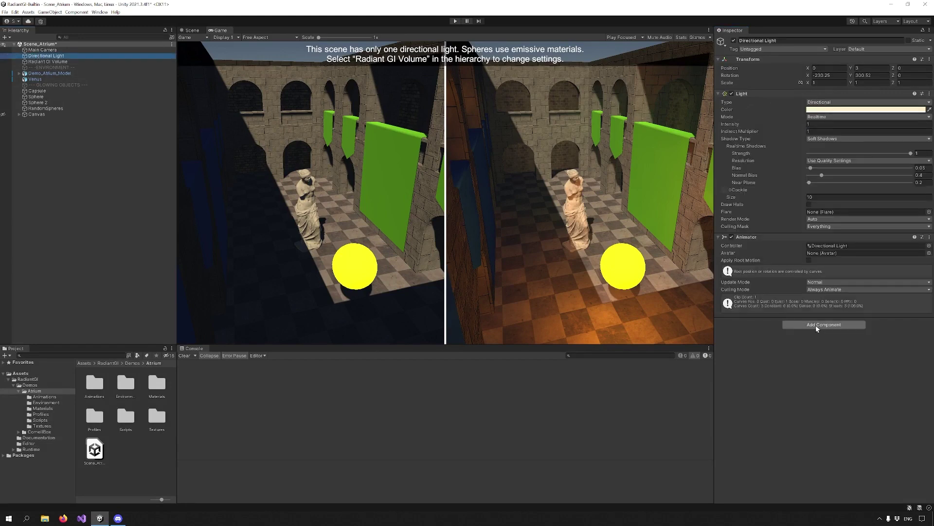
left_click(818, 325)
type("ra")
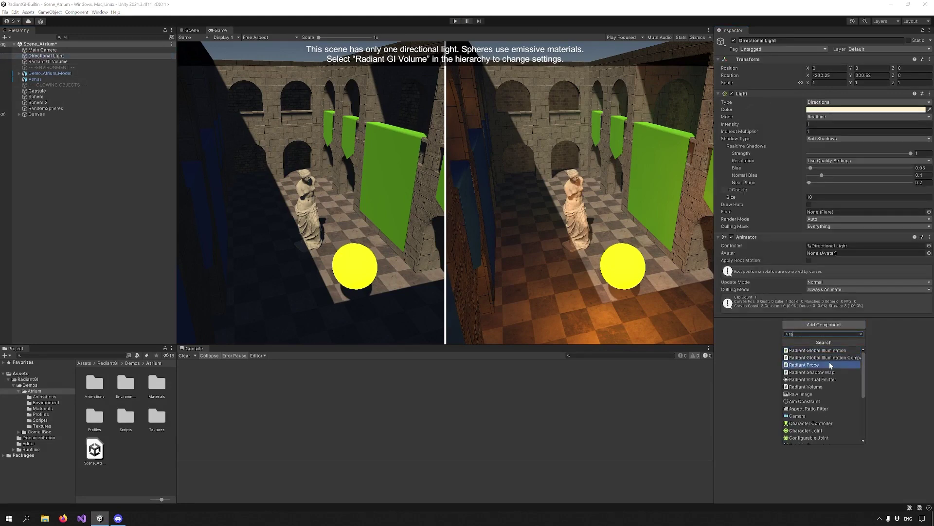
left_click(817, 371)
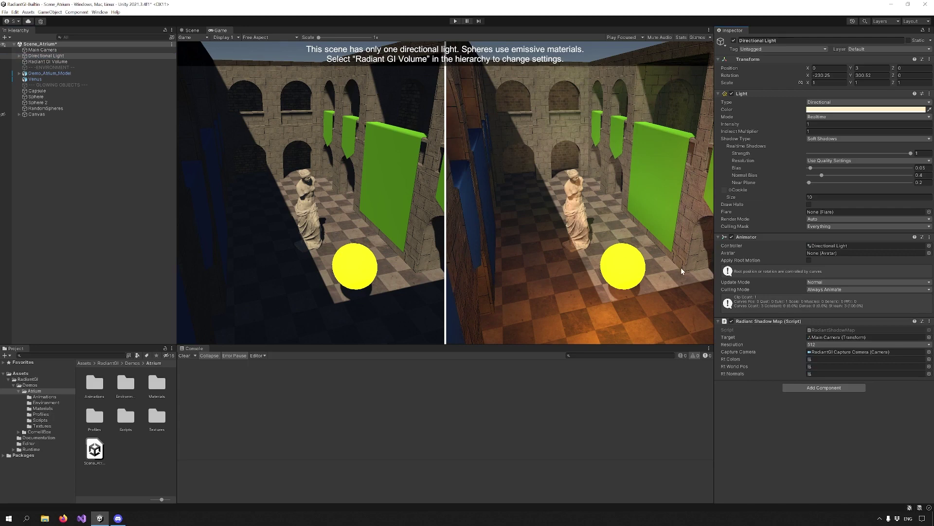
left_click(48, 62)
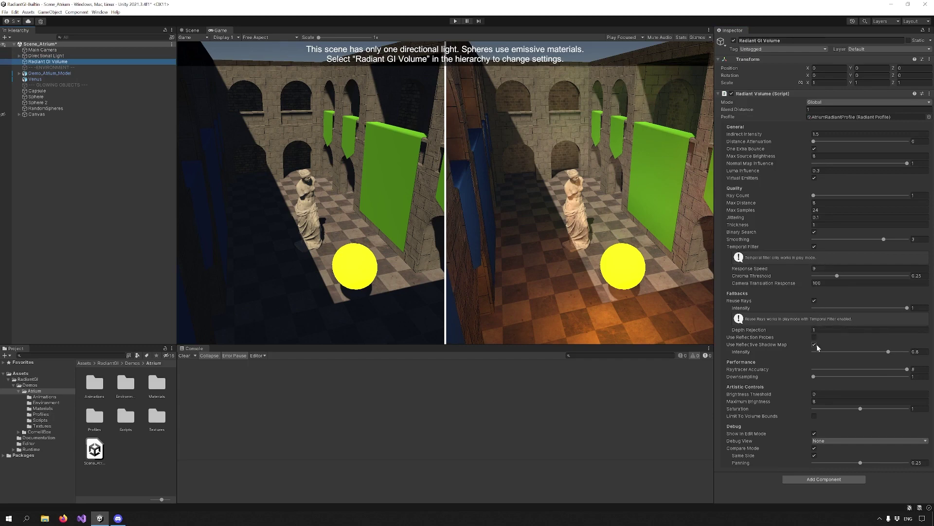
Step: Lower Raytracer Accuracy to 2 and switch the Debug View to the raycast render
left_click(814, 345)
mouse_move(908, 368)
left_mouse_down()
mouse_move(821, 374)
mouse_move(915, 376)
left_mouse_up()
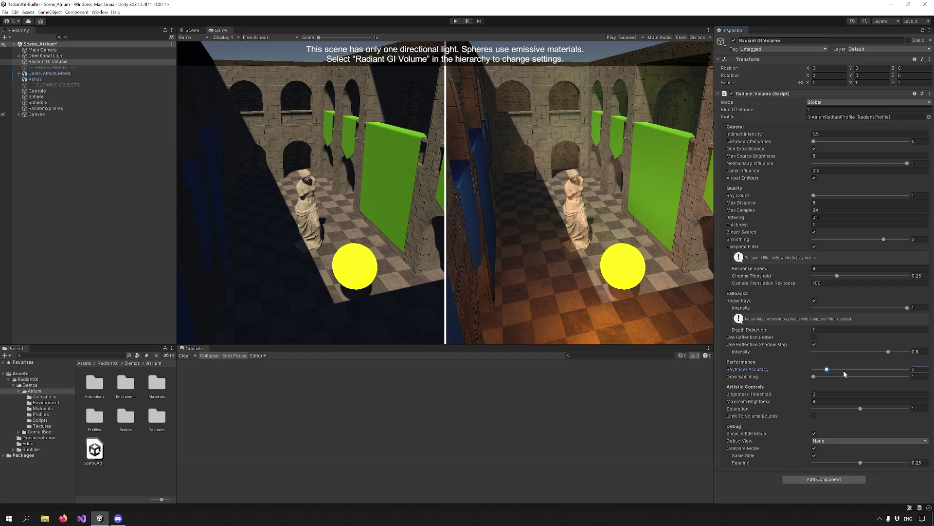
left_click(837, 442)
left_click(847, 394)
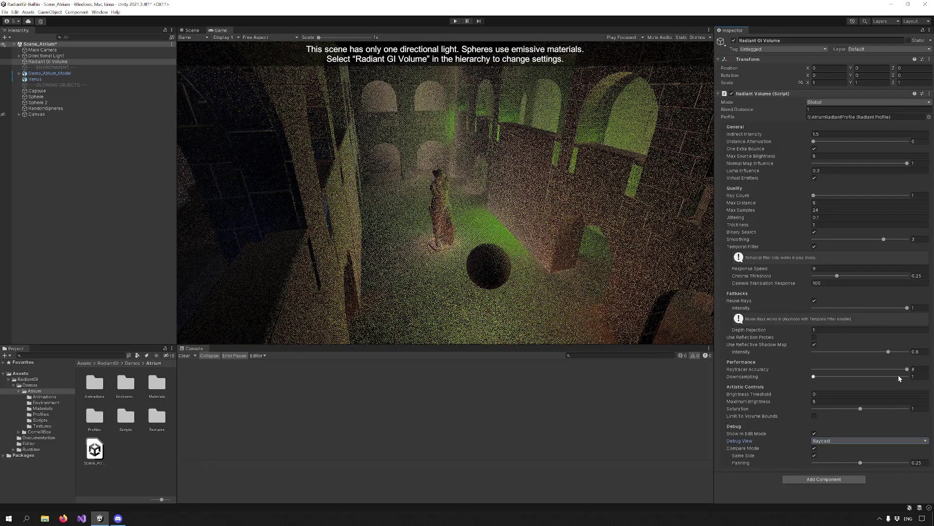
Step: Test Raytracer Accuracy back at 8 and Downsampling at 1 in the raycast view
left_click_drag(907, 371, 910, 369)
mouse_move(819, 377)
left_mouse_down()
mouse_move(863, 377)
mouse_move(809, 378)
left_mouse_up()
left_click(838, 440)
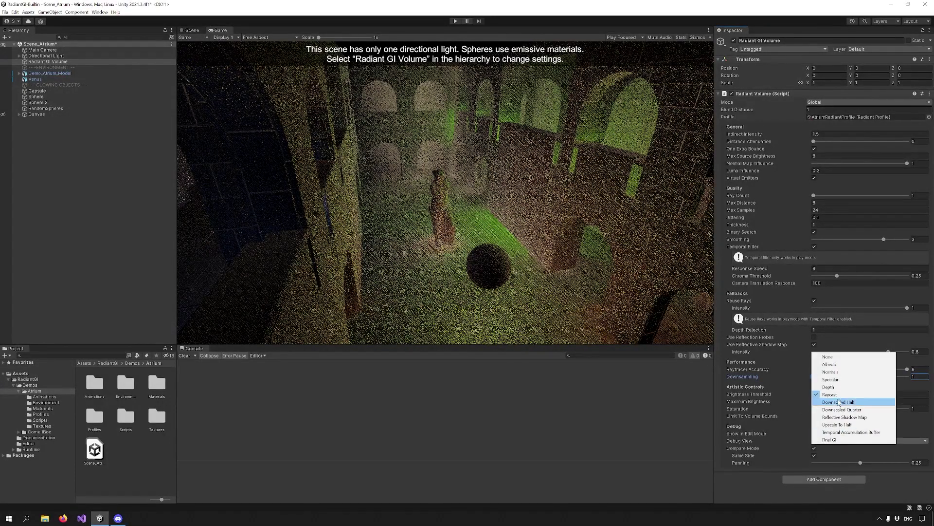
Step: Set Debug View to None and test Brightness Threshold 0 and Maximum Brightness 8
left_click(830, 357)
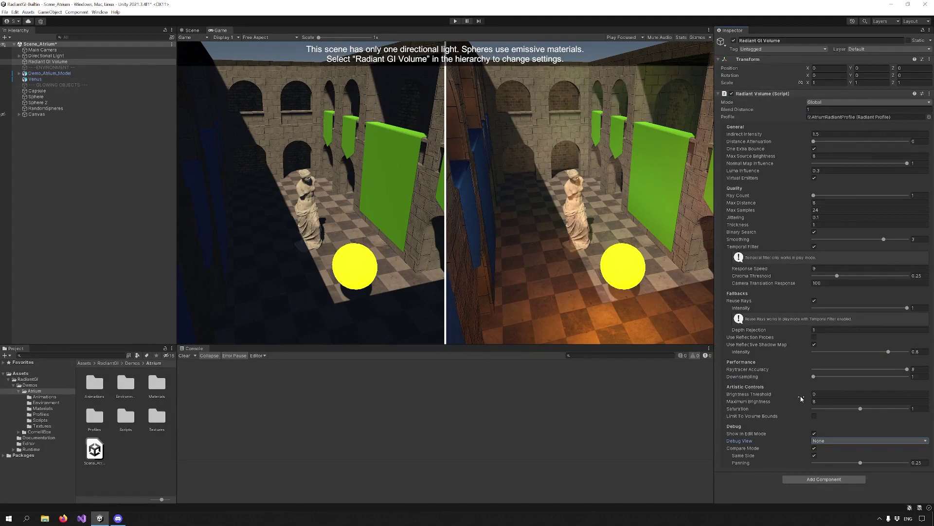
left_click_drag(800, 398, 791, 401)
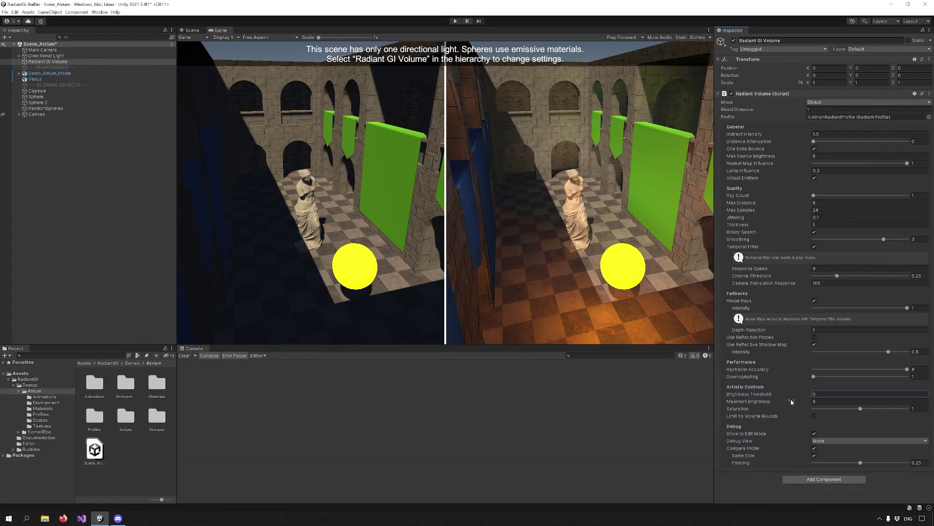
left_click(813, 403)
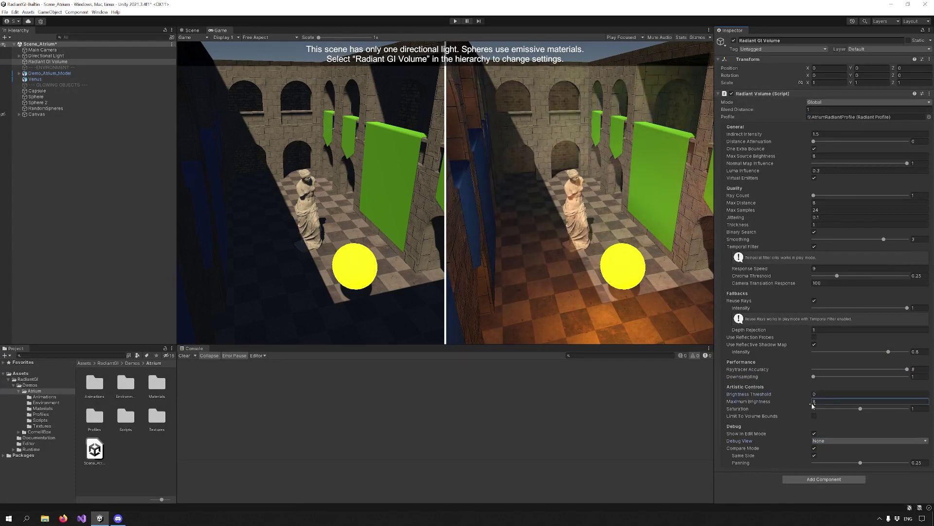
type("12.75")
left_click_drag(774, 402, 719, 399)
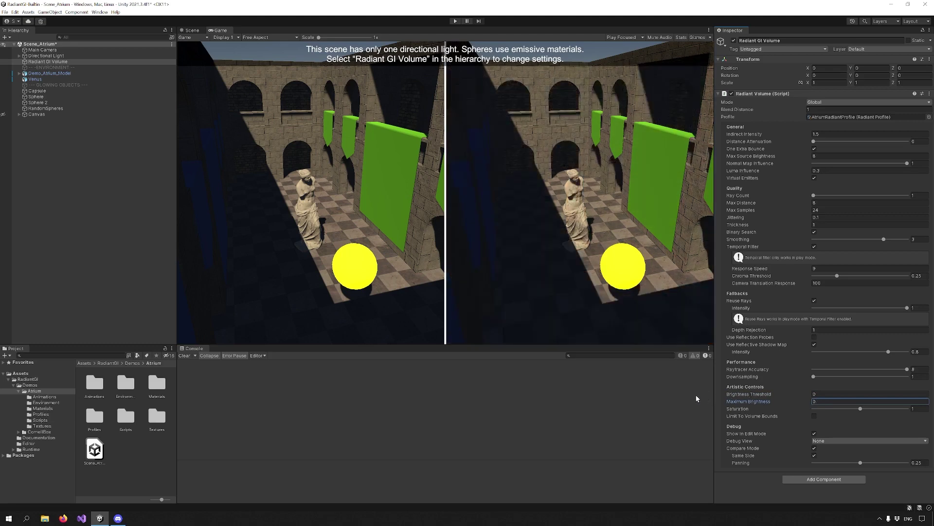
type("8")
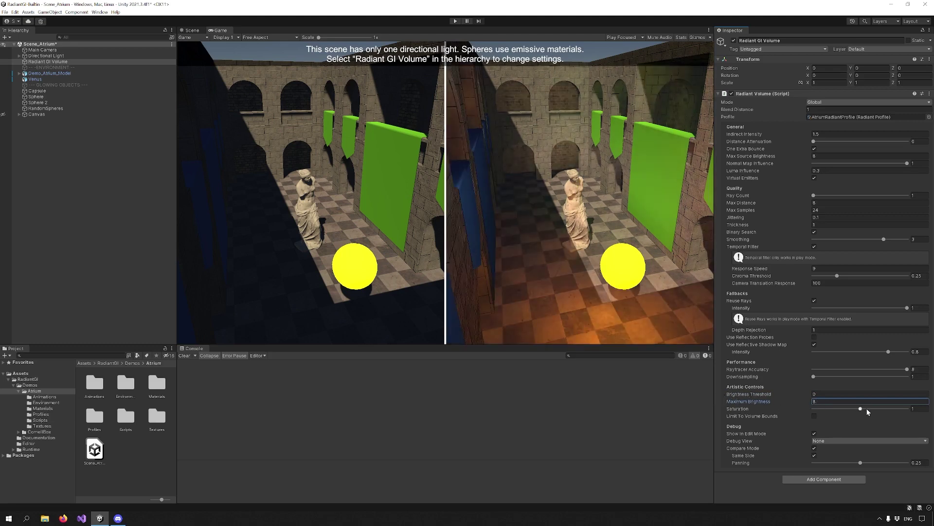
Step: Test Saturation, leaving it at 1, and toggle Limit To Volume Bounds on, then off
mouse_move(867, 413)
left_mouse_down()
mouse_move(802, 416)
mouse_move(868, 418)
left_mouse_up()
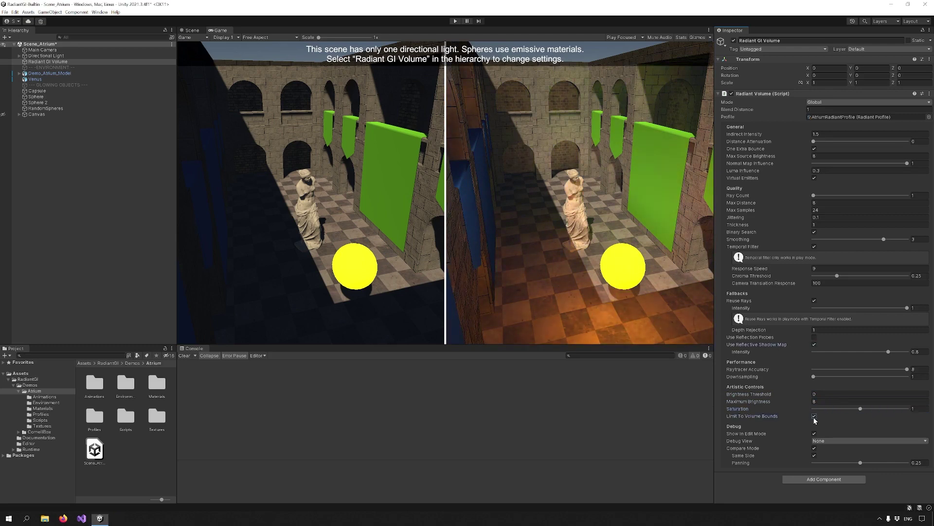
left_click_drag(818, 116, 819, 117)
left_click(840, 101)
left_click(821, 108)
left_click(814, 416)
Step: Try Compare Mode, Same Side and panning 0.25, then disable Use Reflective Shadow Map
left_click(814, 448)
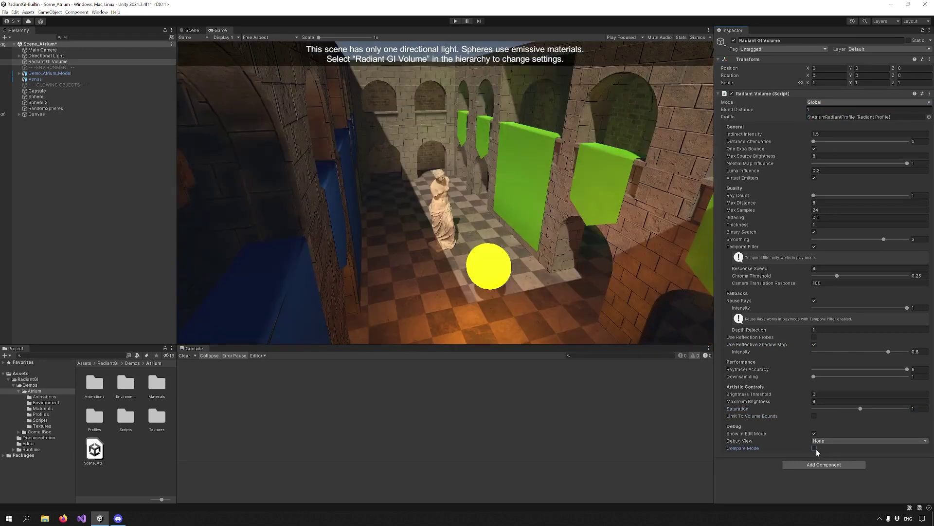
left_click(815, 448)
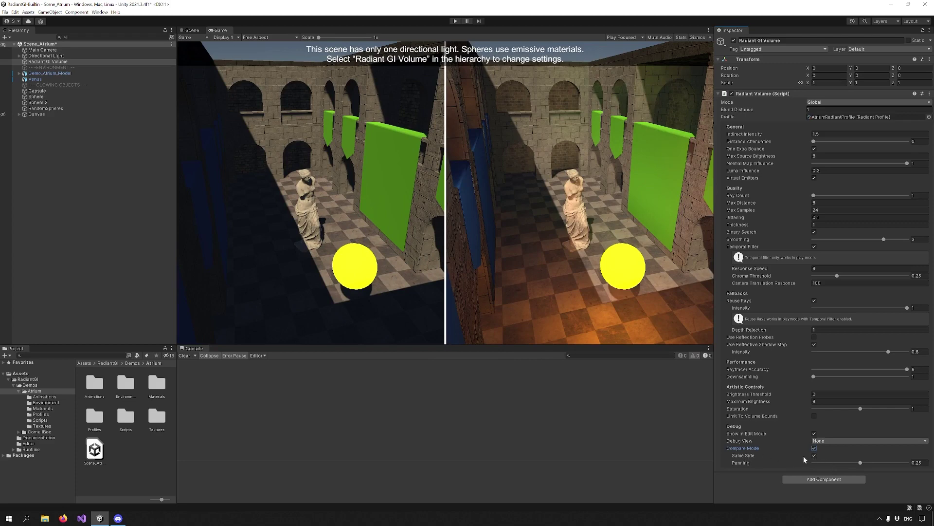
left_click(814, 456)
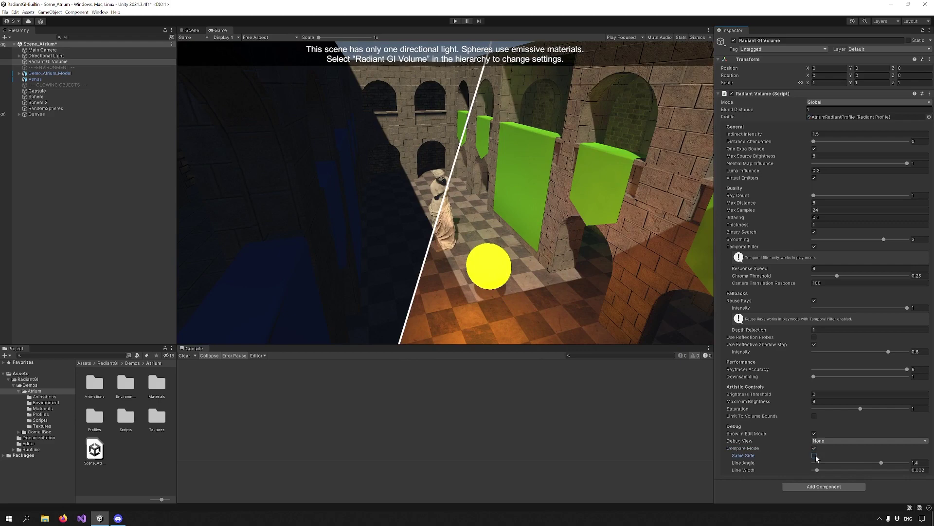
left_click(815, 455)
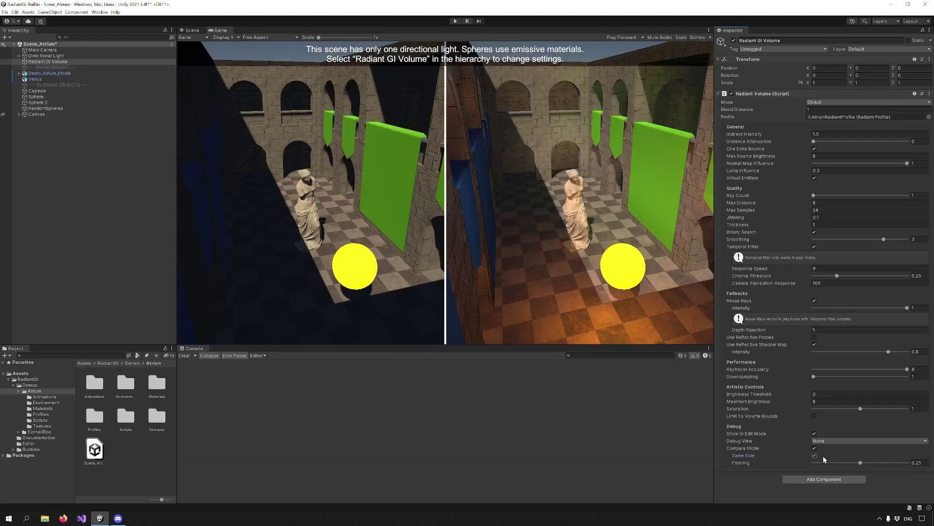
mouse_move(861, 463)
left_mouse_down()
mouse_move(887, 463)
mouse_move(861, 462)
left_mouse_up()
left_click(814, 343)
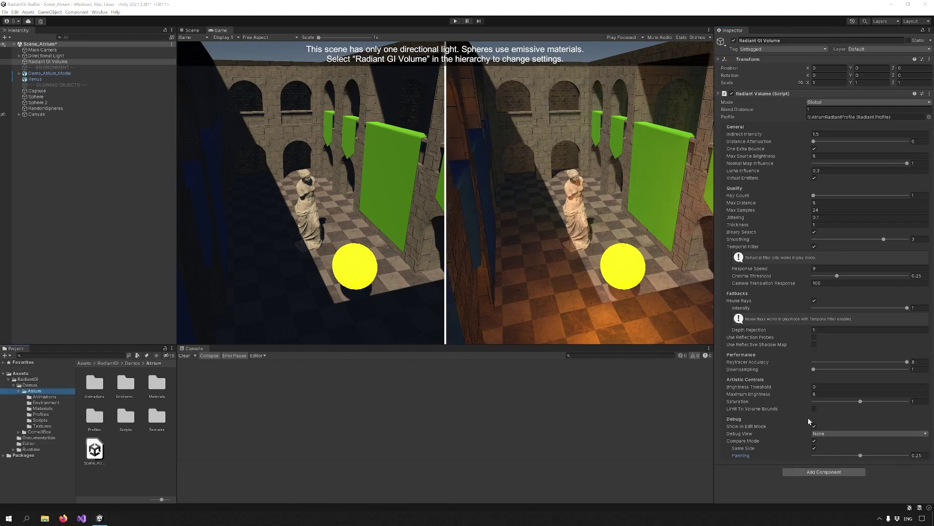
Step: Open Scene_CornellBox without saving the atrium scene and enter Play mode
left_click(40, 432)
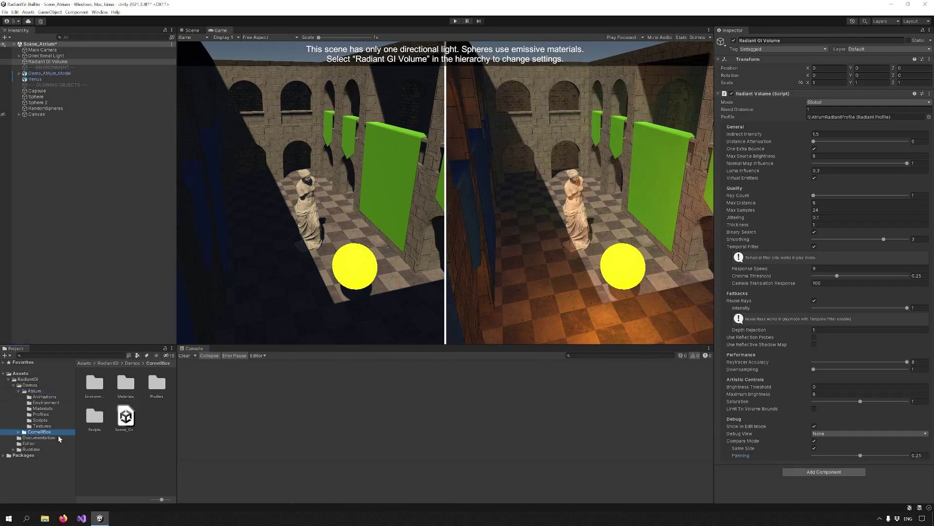
double_click(126, 416)
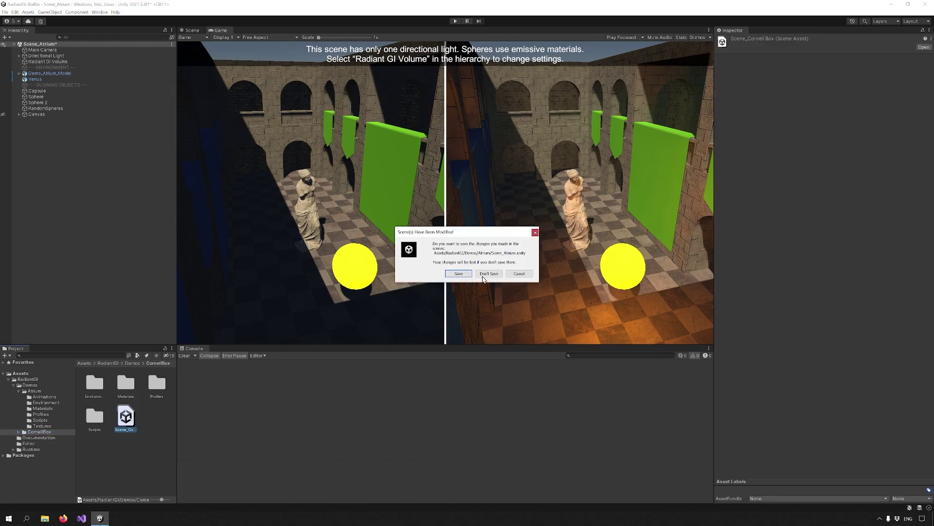
left_click(482, 275)
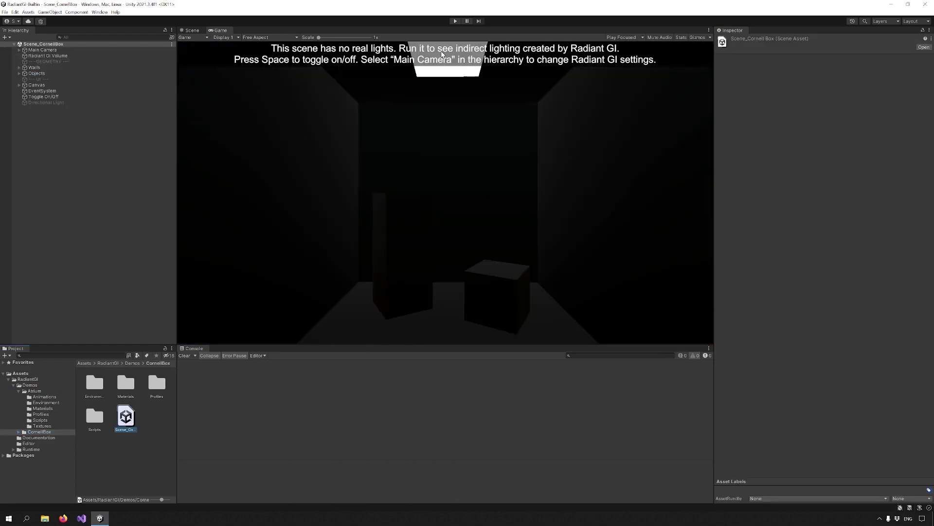
left_click(456, 22)
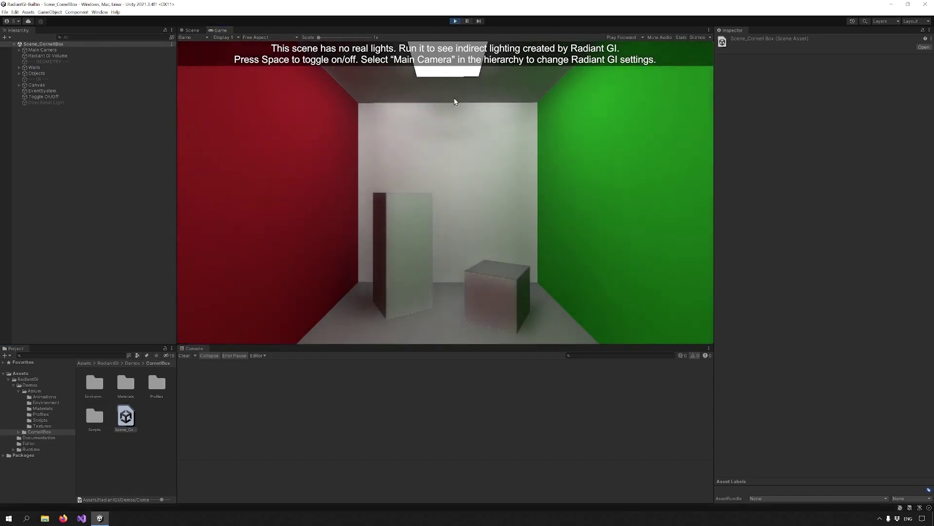
Step: Enable Use Reflection Probes on the Radiant GI Volume and open the online documentation
left_click(18, 50)
left_click(81, 61)
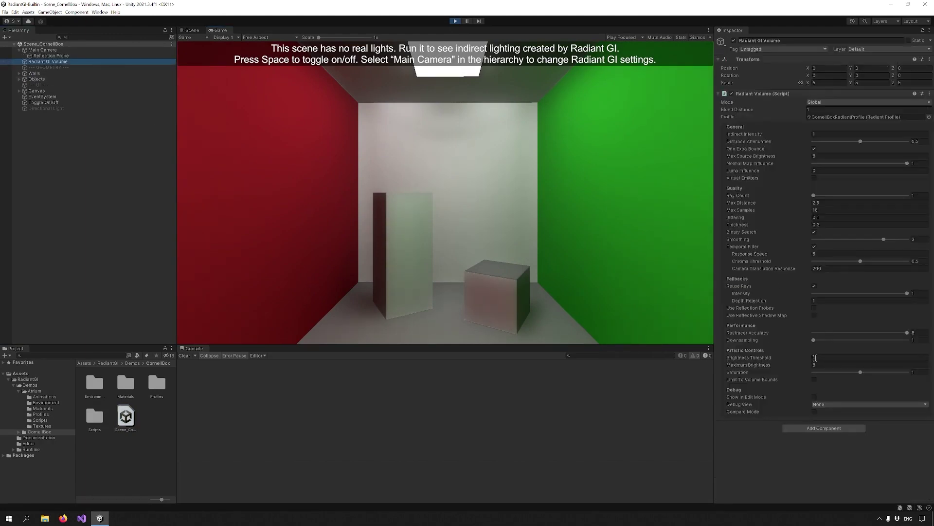
left_click(814, 308)
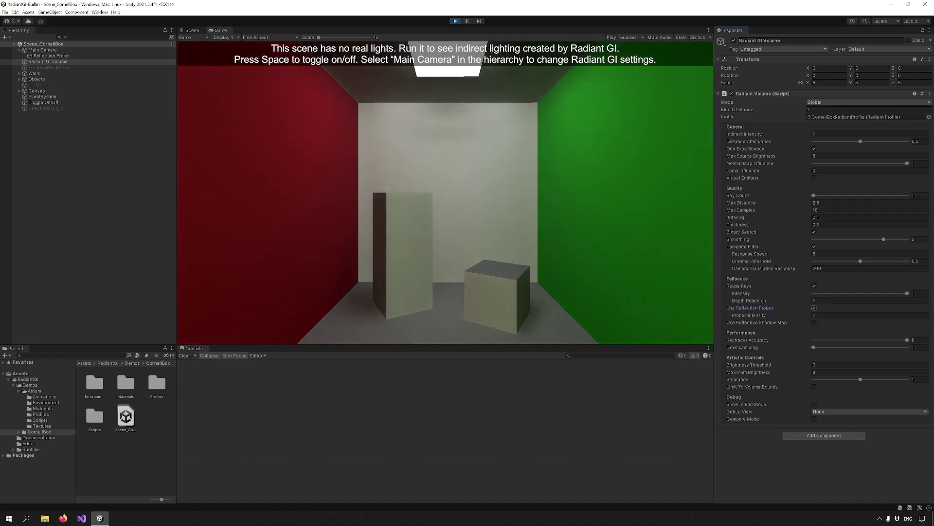
left_click(94, 440)
left_click(44, 438)
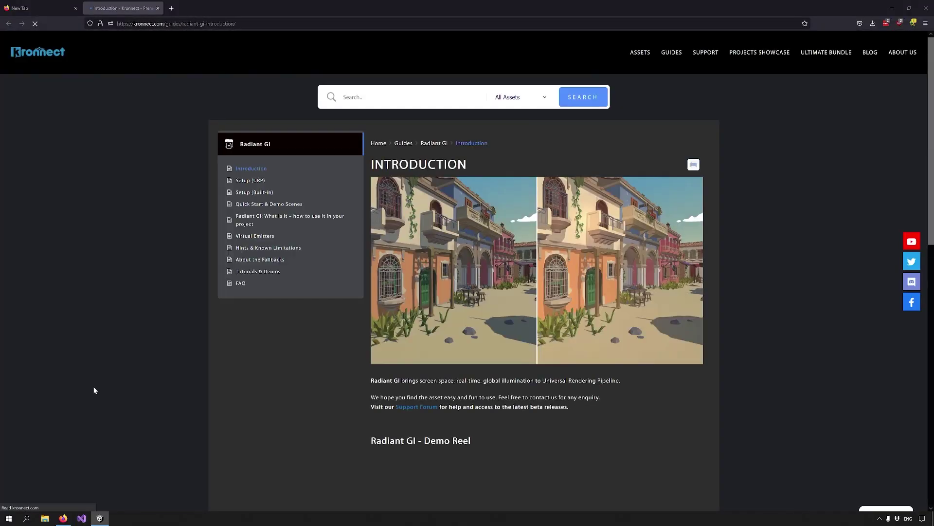
scroll(158, 238, "down", 2)
scroll(161, 241, "down", 2)
scroll(160, 241, "down", 2)
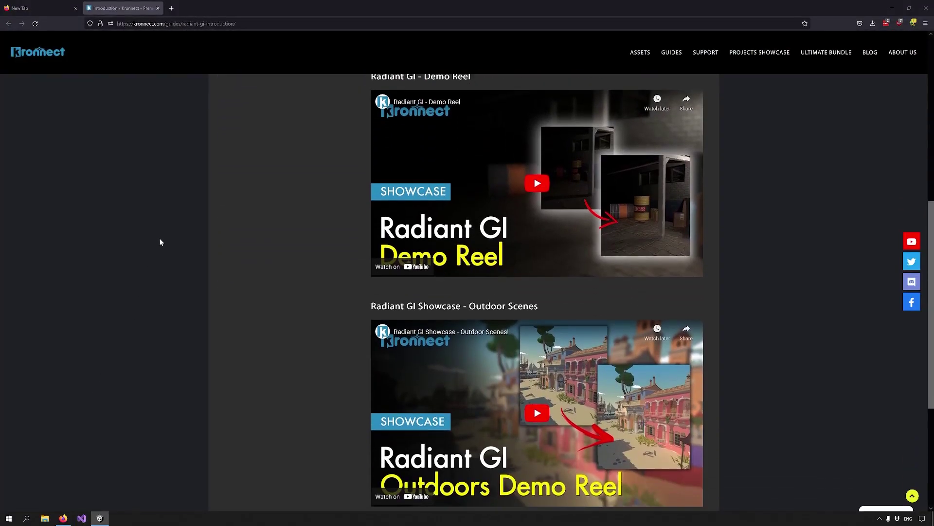
scroll(161, 241, "up", 5)
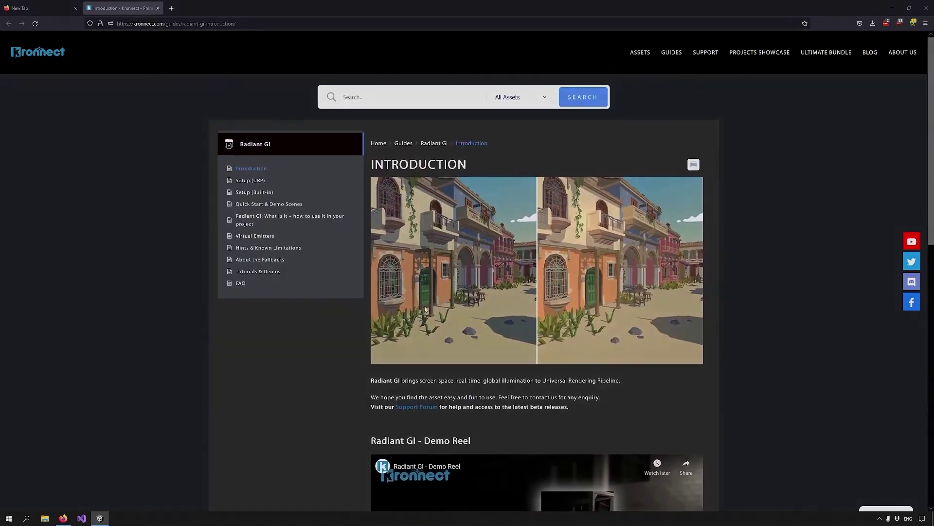